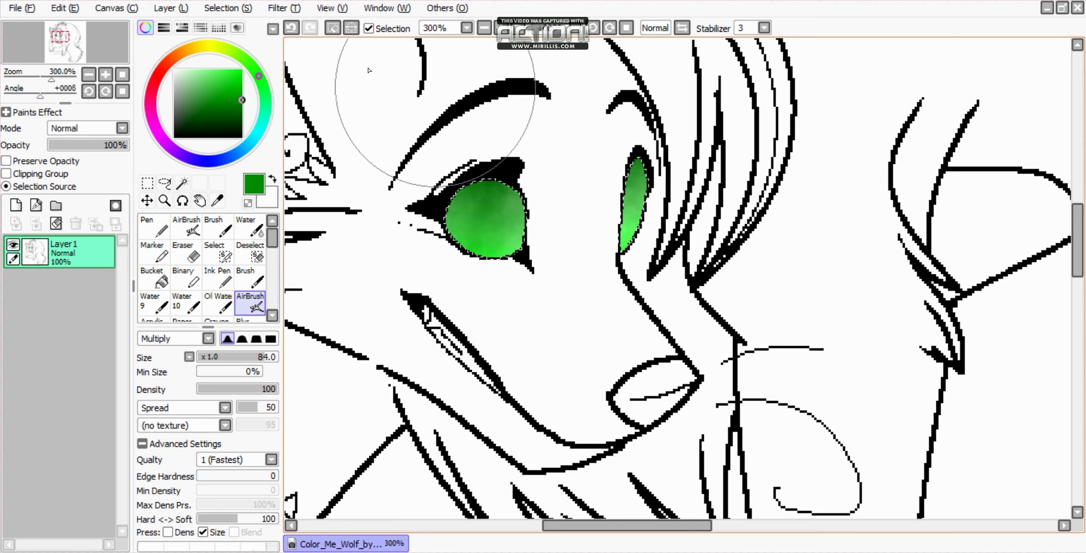
- Clear the current selection around the eyes and select the wolf's nose with the Magic Wand
left_click(228, 8)
left_click(241, 25)
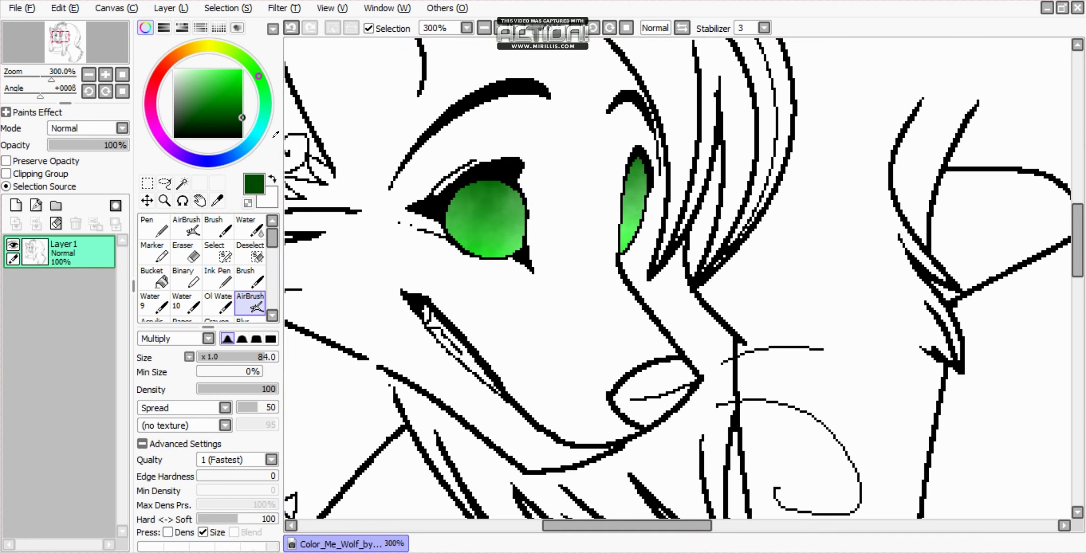
left_click(188, 197)
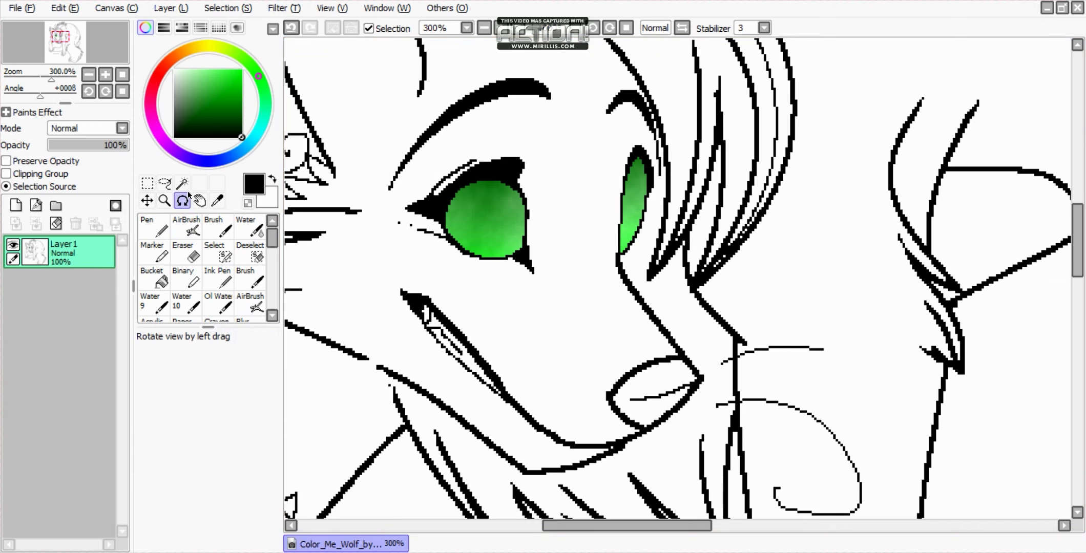
double_click(182, 183)
left_click(589, 244)
scroll(584, 354, "down", 1)
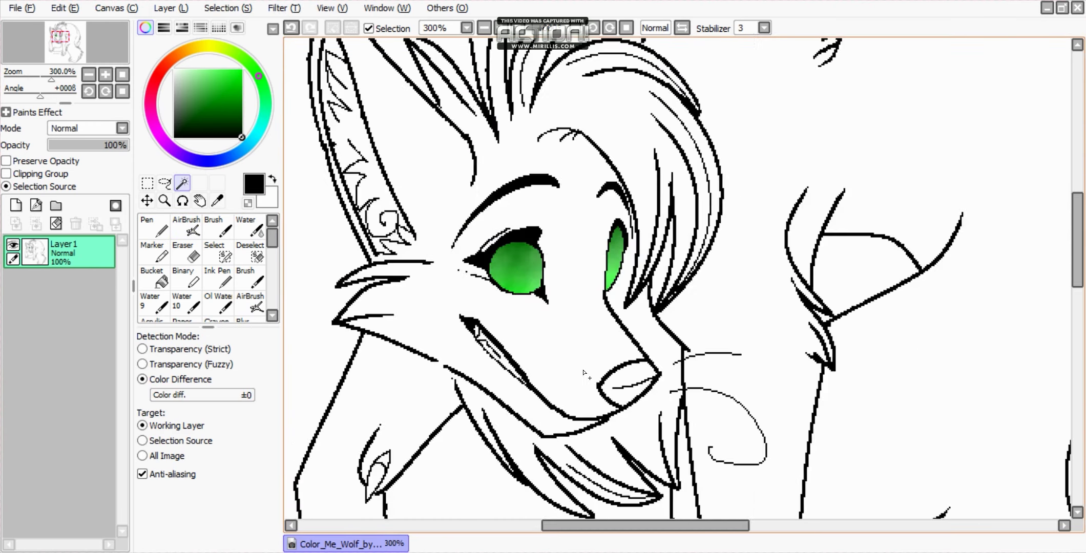
scroll(621, 349, "up", 3)
left_click(621, 349)
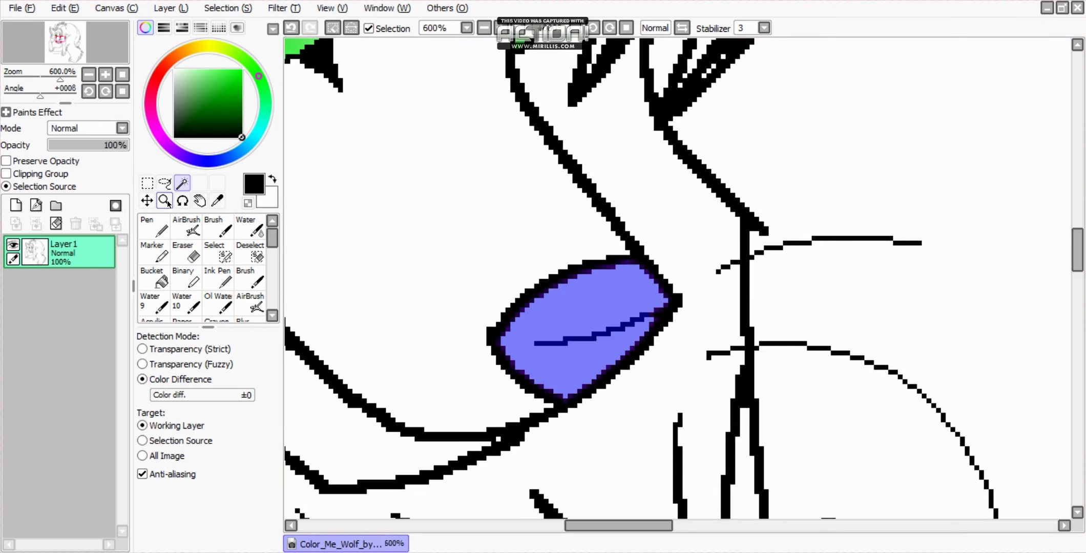
- Airbrush the selected nose black in Normal mode and clear the selection
left_click(186, 228)
mouse_move(666, 339)
left_mouse_down()
mouse_move(533, 339)
mouse_move(506, 361)
left_mouse_up()
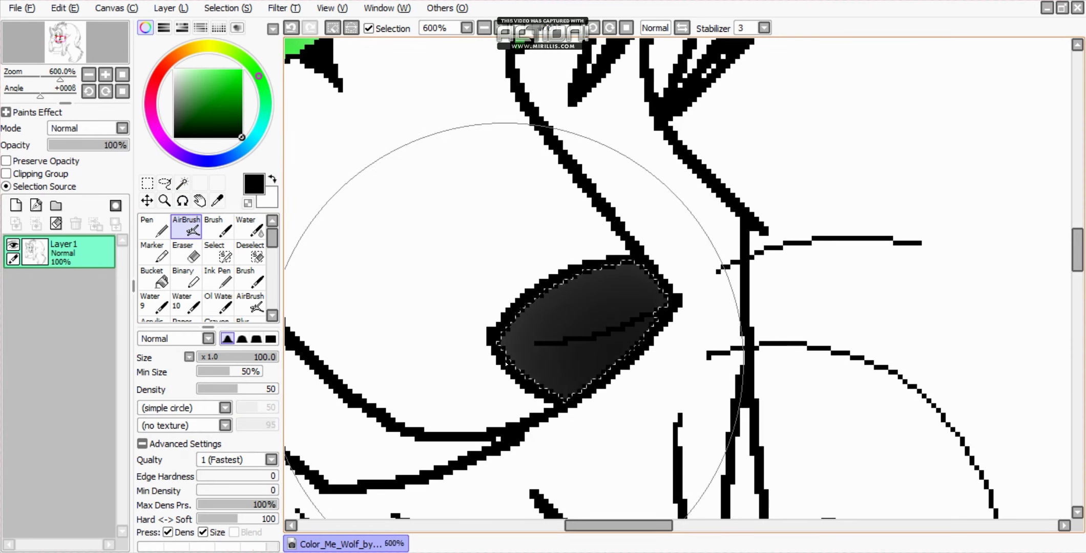
left_click(222, 12)
left_click(222, 13)
left_click(223, 13)
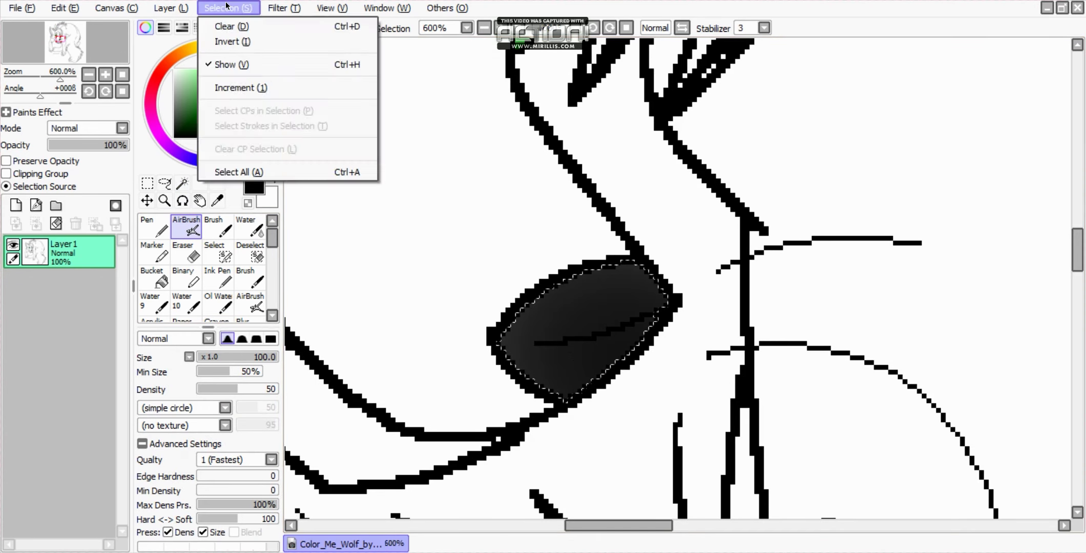
left_click(225, 27)
scroll(478, 199, "down", 11)
scroll(554, 247, "up", 2)
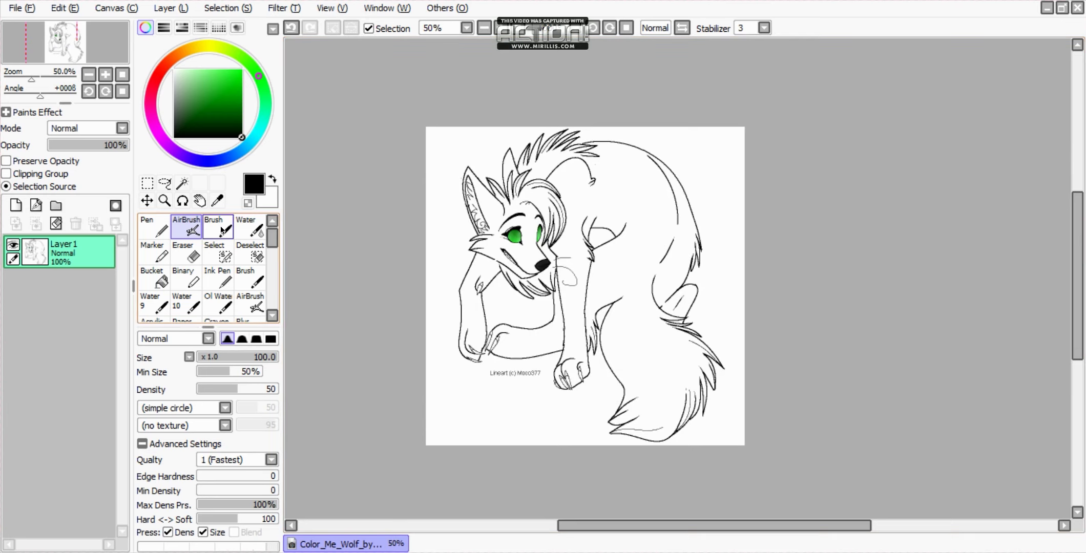
- Select the inner ear, including the small tufts at its base, with the Magic Wand
left_click(183, 183)
scroll(484, 216, "up", 4)
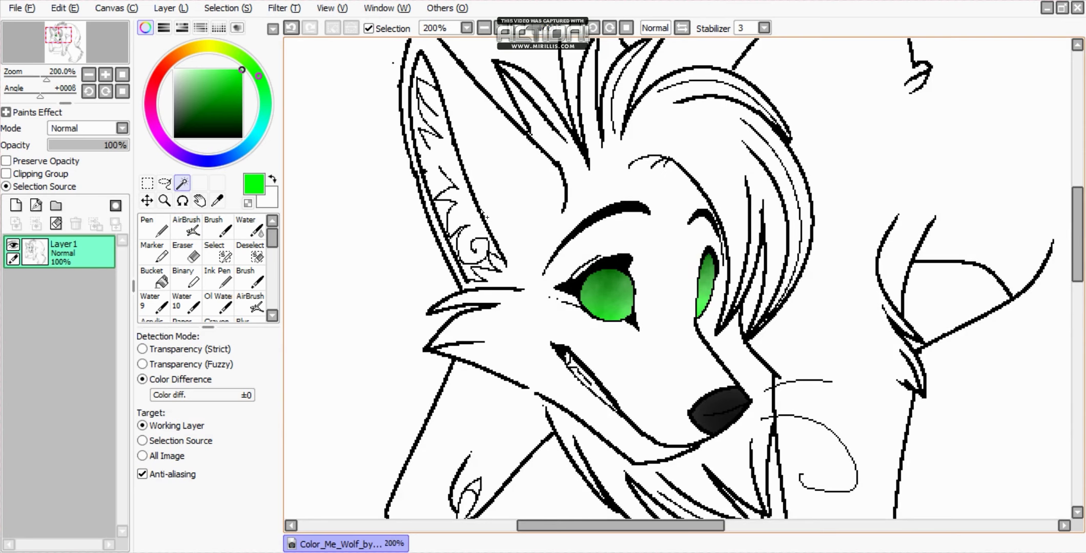
left_click(448, 175)
scroll(452, 218, "up", 3)
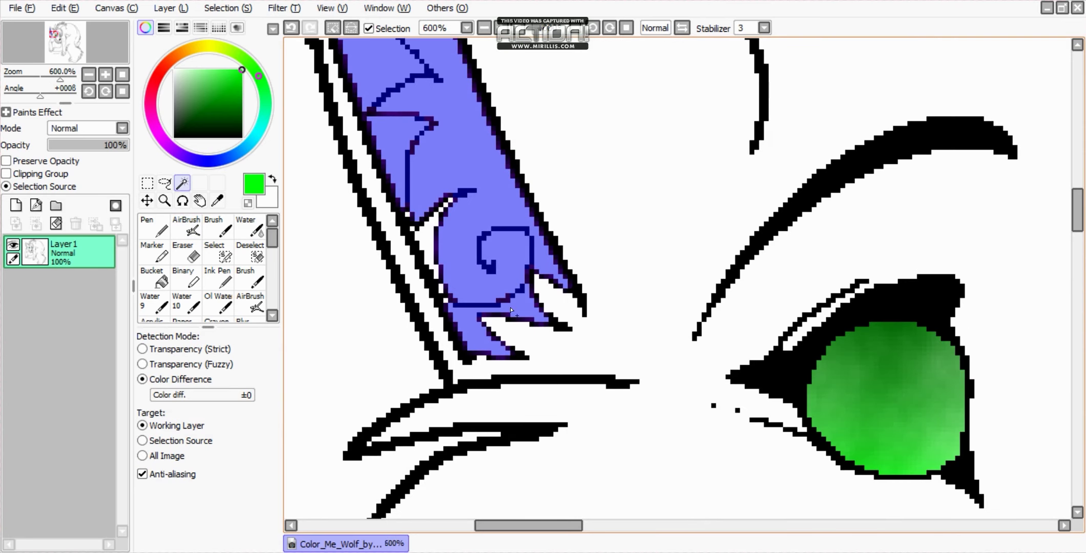
left_click(420, 240)
- Add the missed spots around the curl in the inner ear to the selection with the Select brush at size 12
left_click(228, 8)
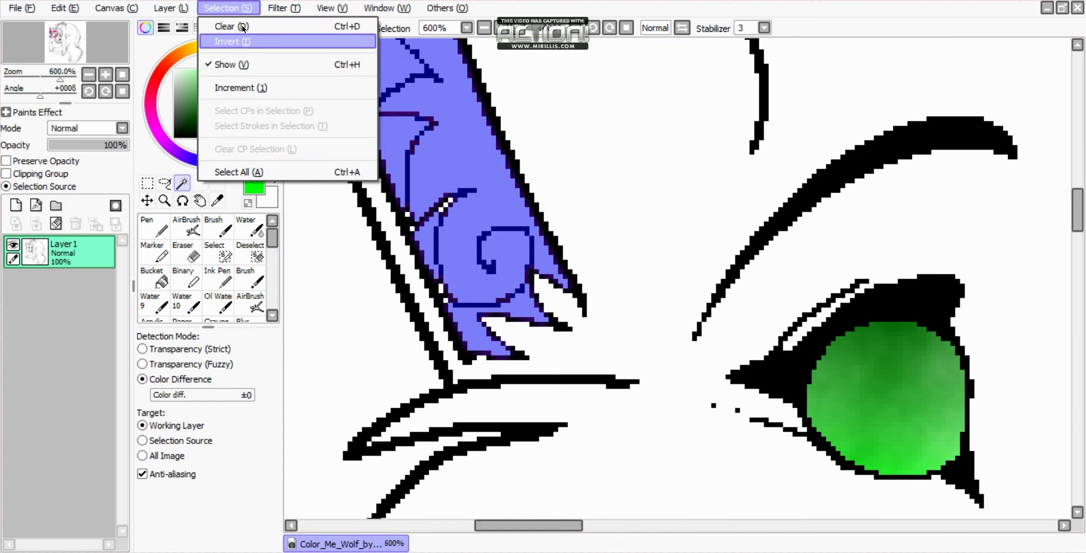
left_click(251, 85)
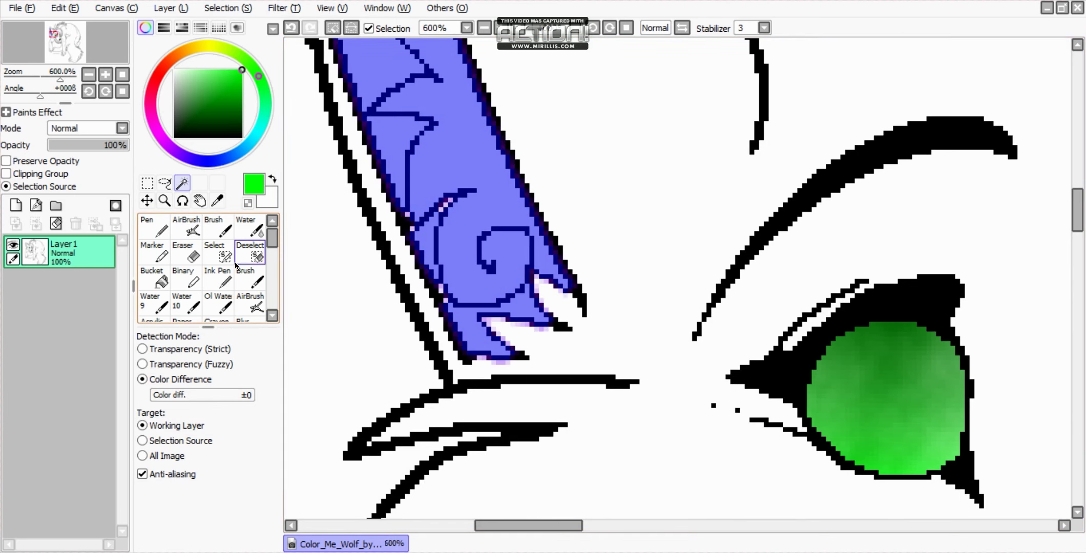
left_click(215, 253)
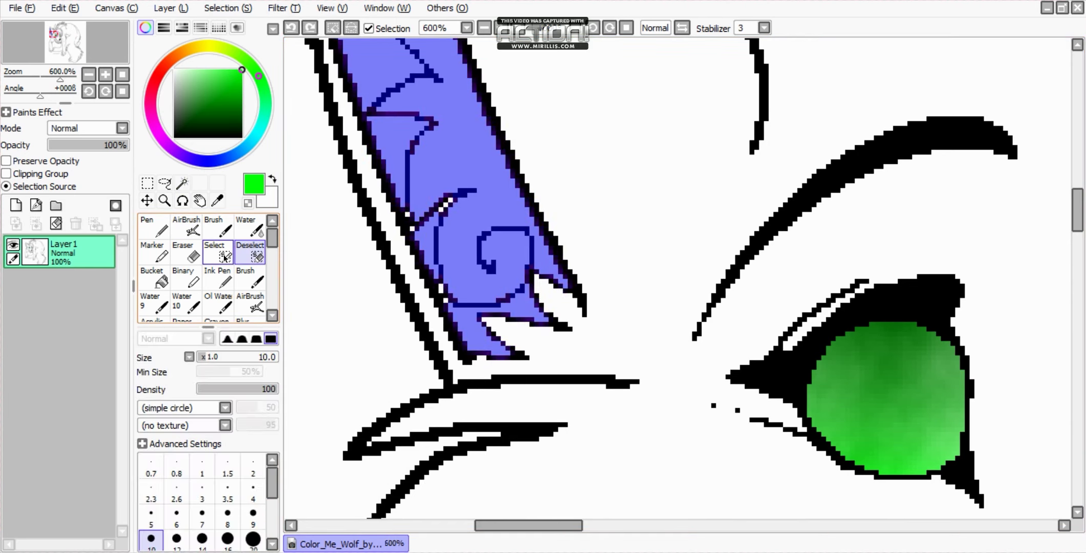
left_click_drag(430, 204, 467, 285)
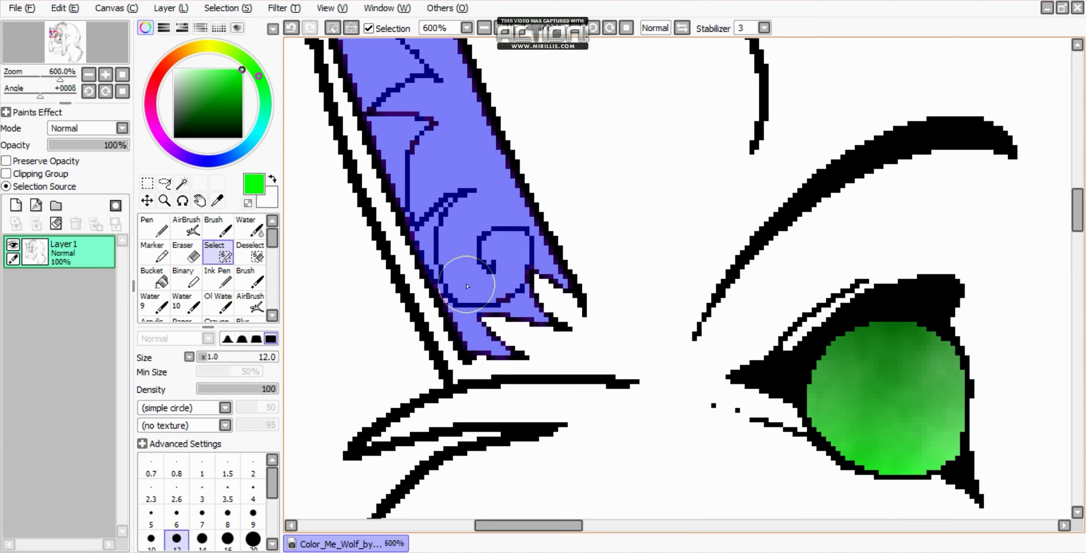
scroll(467, 282, "down", 6)
scroll(430, 177, "up", 5)
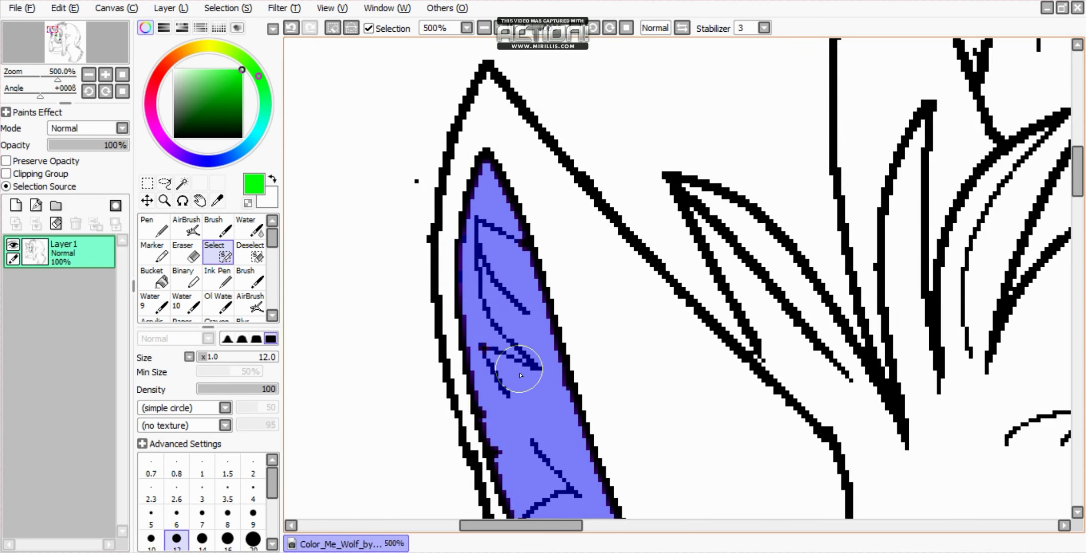
scroll(520, 376, "down", 4)
scroll(415, 362, "up", 2)
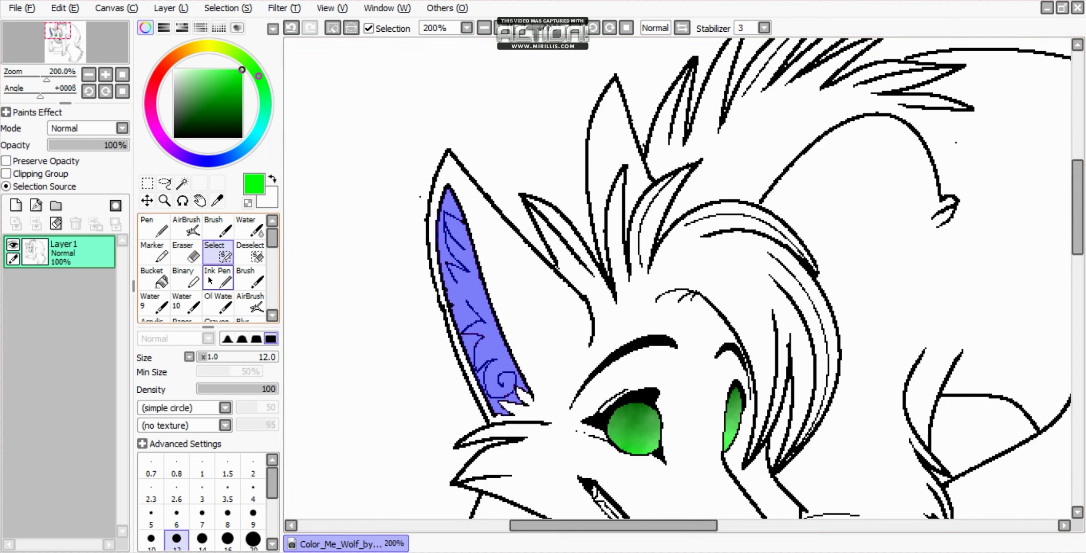
- Fill the selected inner ear bright green with the Multiply airbrush and clear the selection
left_click(250, 303)
mouse_move(471, 368)
left_mouse_down()
mouse_move(440, 222)
mouse_move(420, 182)
left_mouse_up()
left_click(216, 10)
left_click(226, 27)
scroll(505, 229, "down", 5)
scroll(539, 343, "up", 2)
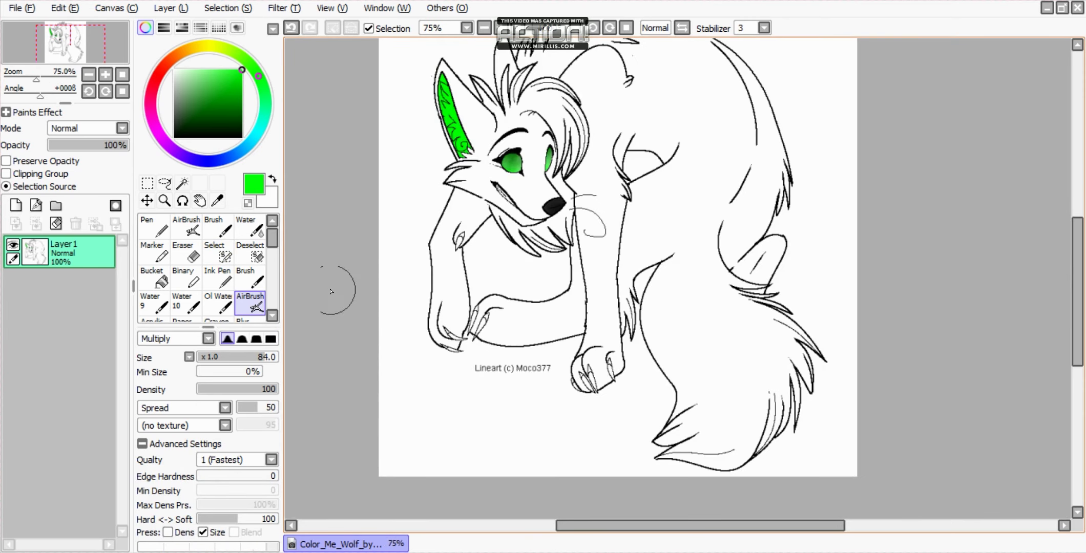
- Select the green-to-fill main parts of the claws on the wolf's bent legs with the Magic Wand
left_click(182, 184)
scroll(461, 353, "up", 5)
left_click(456, 336)
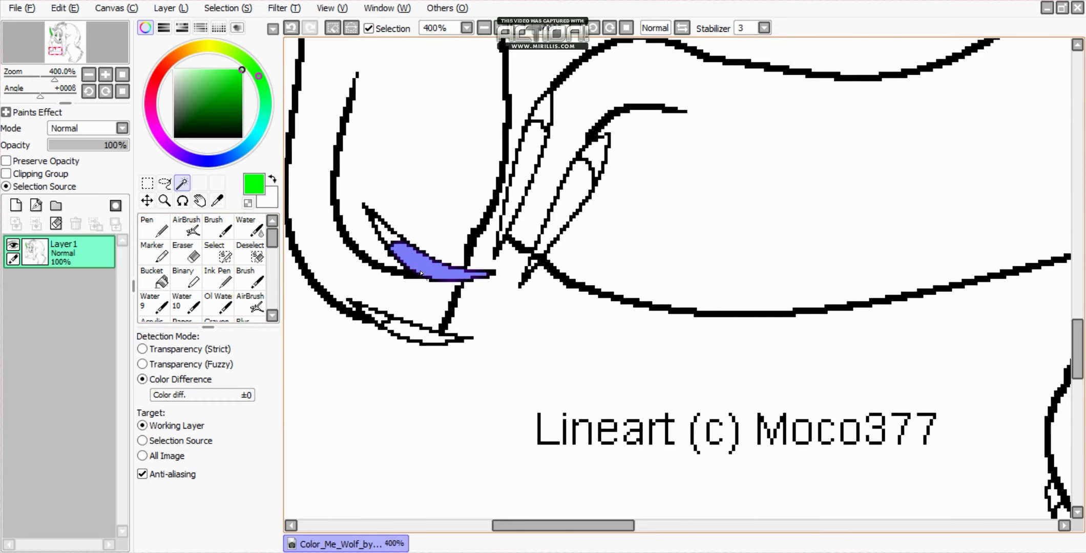
left_click(454, 350)
left_click(528, 185)
left_click(575, 207)
- Add the main parts of the four claws on the planted front paw to the Magic Wand selection
scroll(605, 279, "down", 5)
scroll(701, 318, "up", 5)
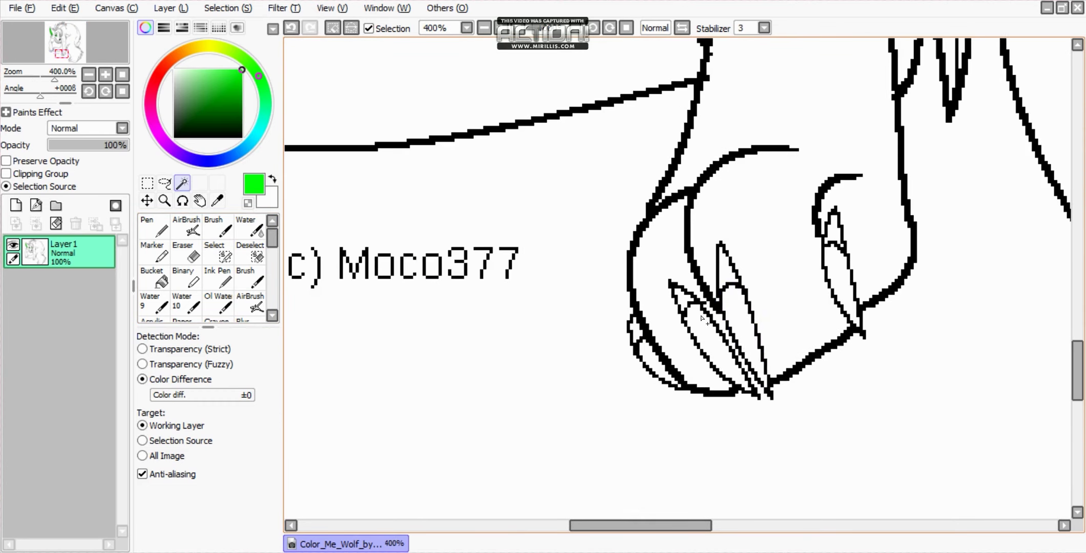
left_click(741, 327)
left_click(705, 349)
left_click(839, 287)
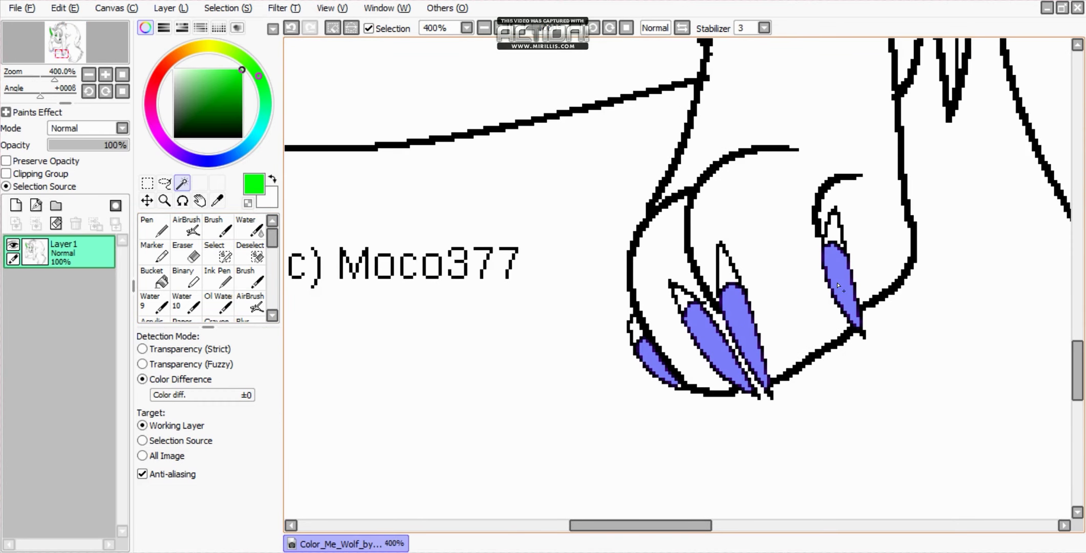
scroll(590, 126, "down", 5)
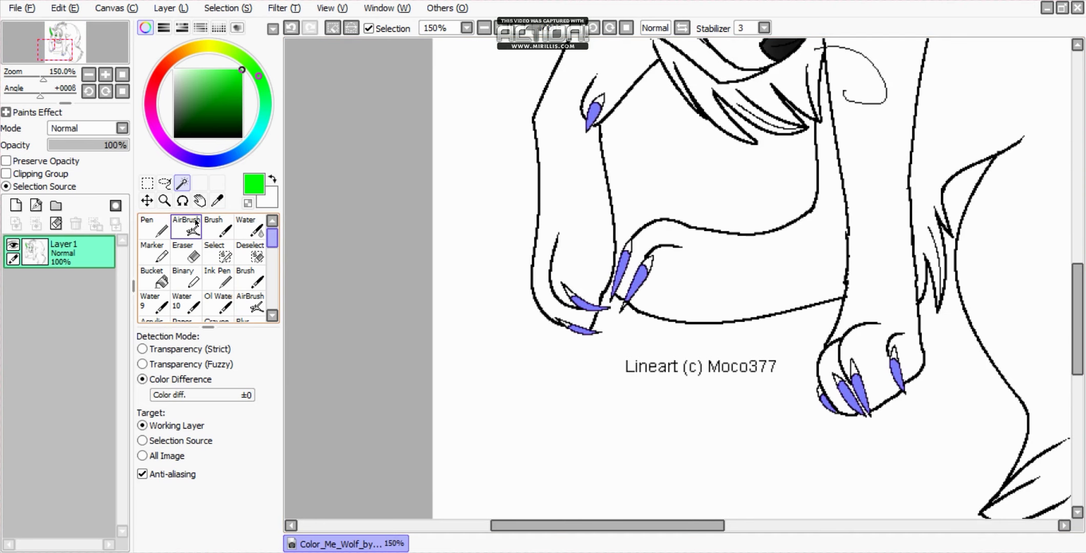
- Paint all selected claws bright green with the Multiply airbrush and clear the selection
left_click(195, 224)
left_click(250, 303)
mouse_move(691, 280)
left_mouse_down()
mouse_move(504, 333)
mouse_move(760, 236)
mouse_move(789, 454)
left_mouse_up()
left_click(238, 13)
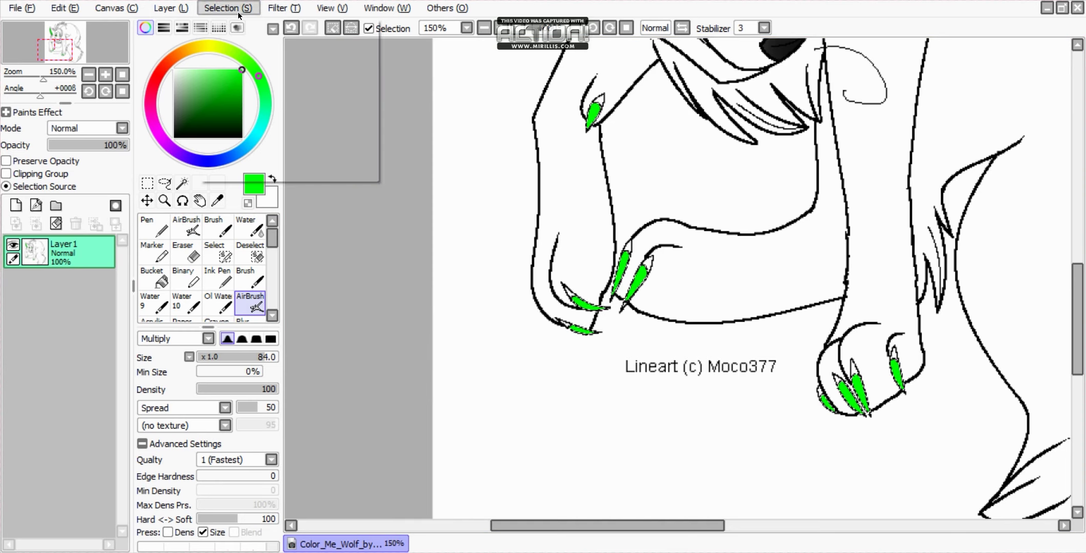
left_click(242, 21)
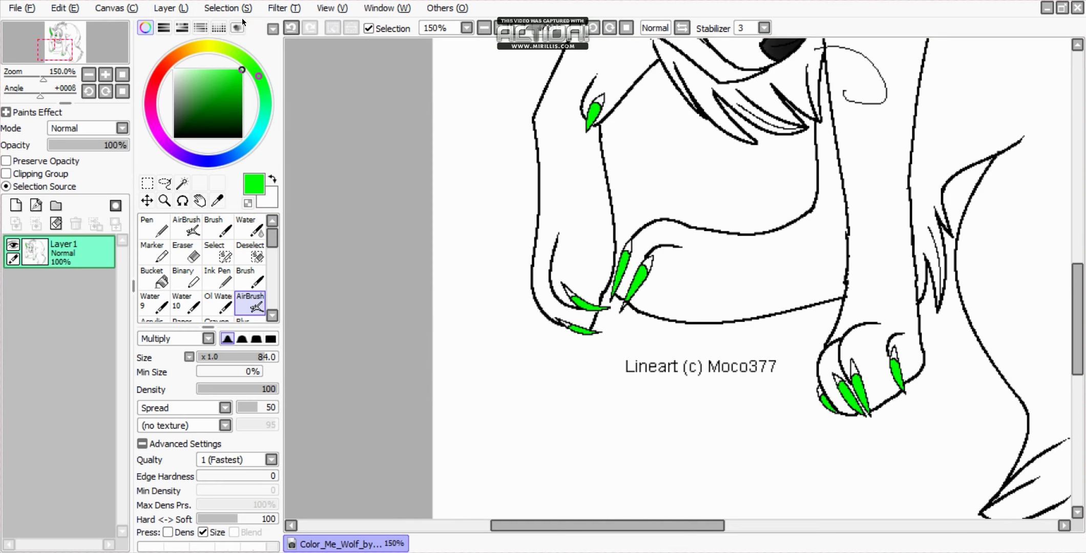
- Select the small uncoloured base sections above the green claws on the bent legs with the Magic Wand
left_click(175, 188)
scroll(579, 114, "up", 3)
left_click(637, 65)
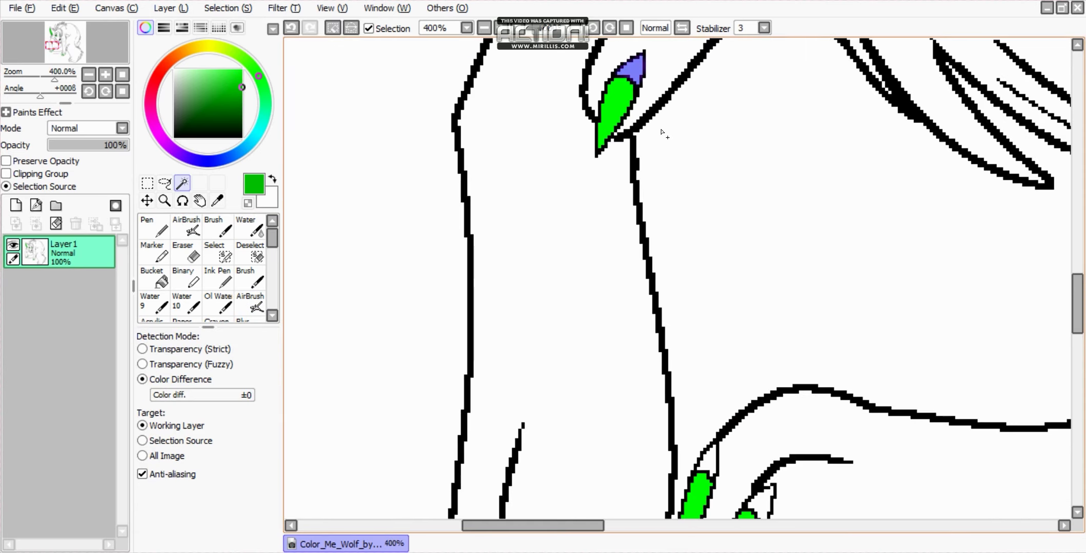
scroll(672, 139, "down", 3)
scroll(692, 261, "up", 3)
scroll(692, 286, "up", 1)
left_click(643, 253)
left_click(720, 315)
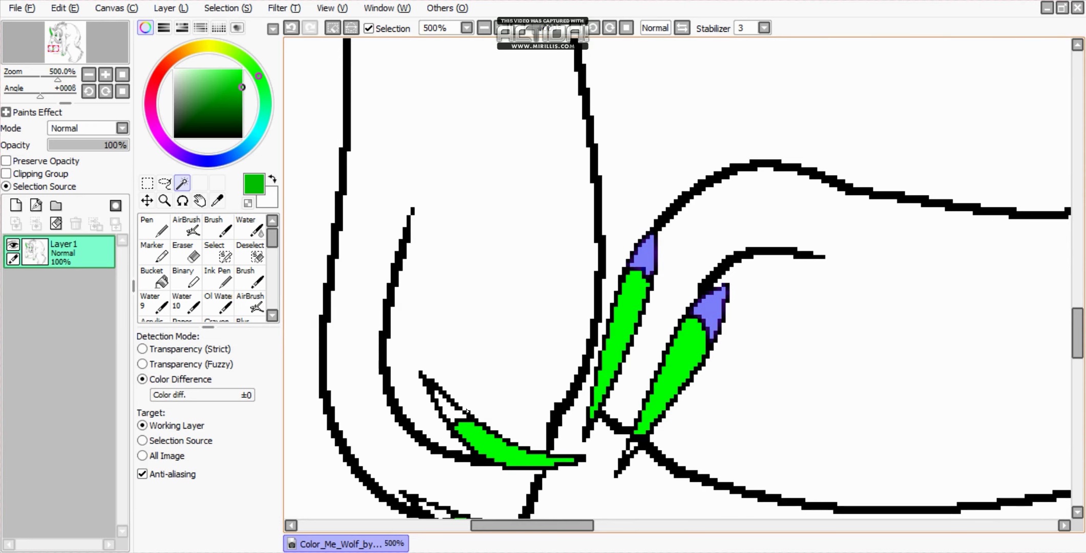
- Add the uncoloured claw bases on the planted front paw to the selection
scroll(448, 477, "down", 5)
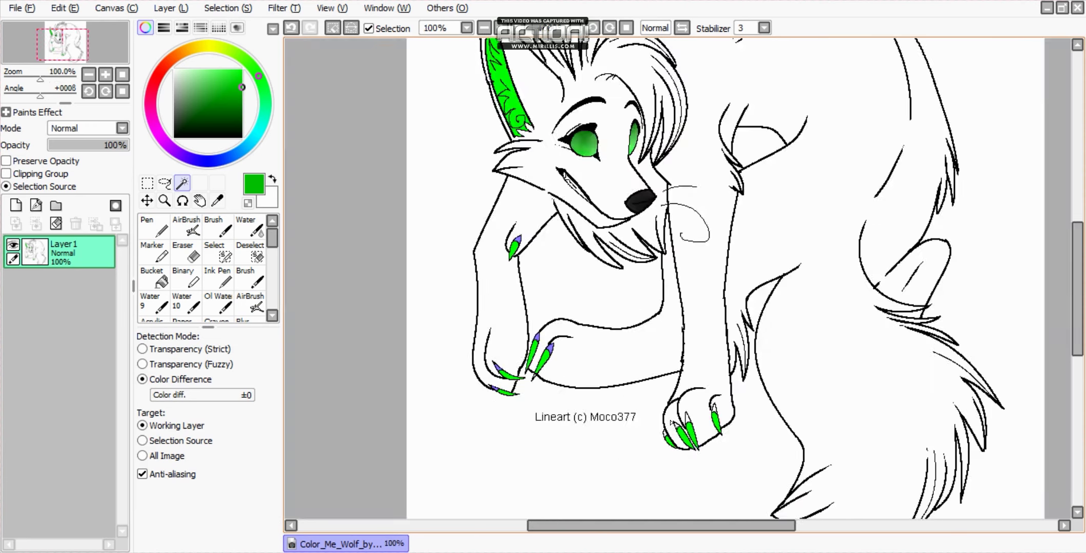
scroll(687, 417, "up", 6)
left_click(683, 412)
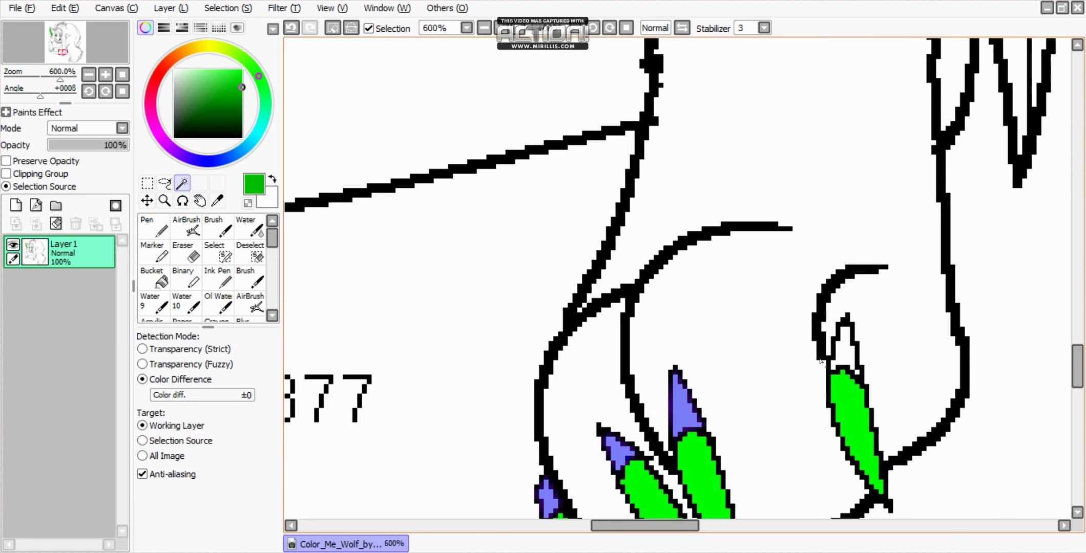
left_click(844, 346)
- Paint the selected claw bases darker green with the Multiply airbrush and clear the selection
left_click(250, 255)
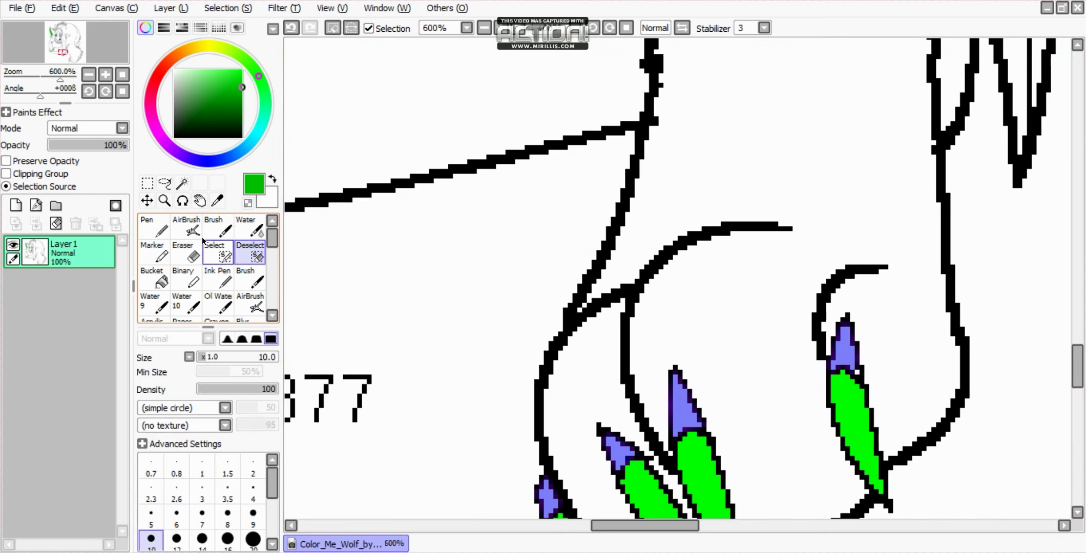
left_click(250, 303)
mouse_move(712, 358)
left_mouse_down()
mouse_move(827, 424)
mouse_move(819, 390)
left_mouse_up()
scroll(771, 397, "down", 1)
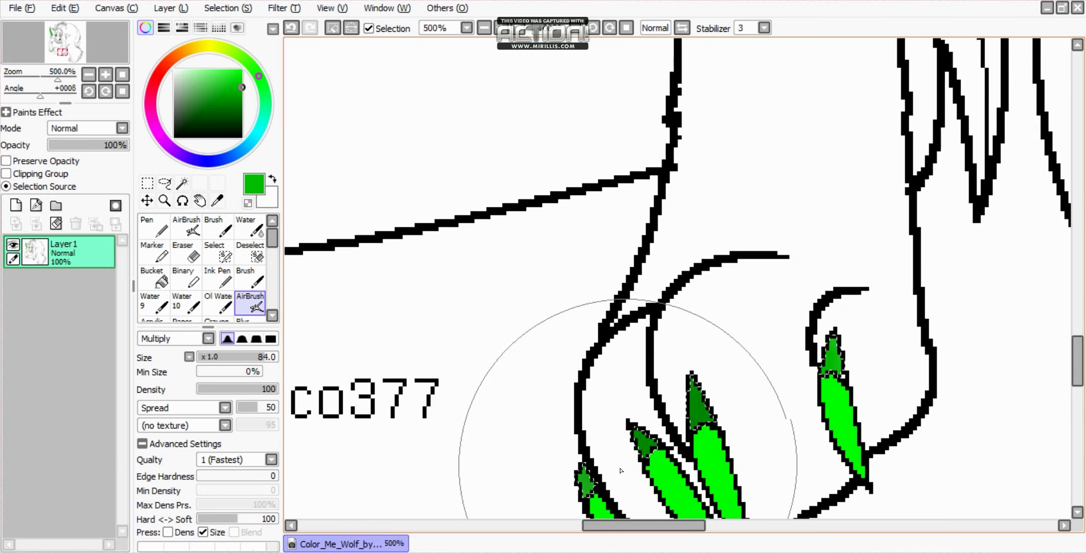
scroll(578, 433, "down", 3)
scroll(302, 315, "down", 3)
scroll(382, 350, "up", 3)
scroll(382, 350, "down", 1)
left_click(228, 9)
left_click(232, 26)
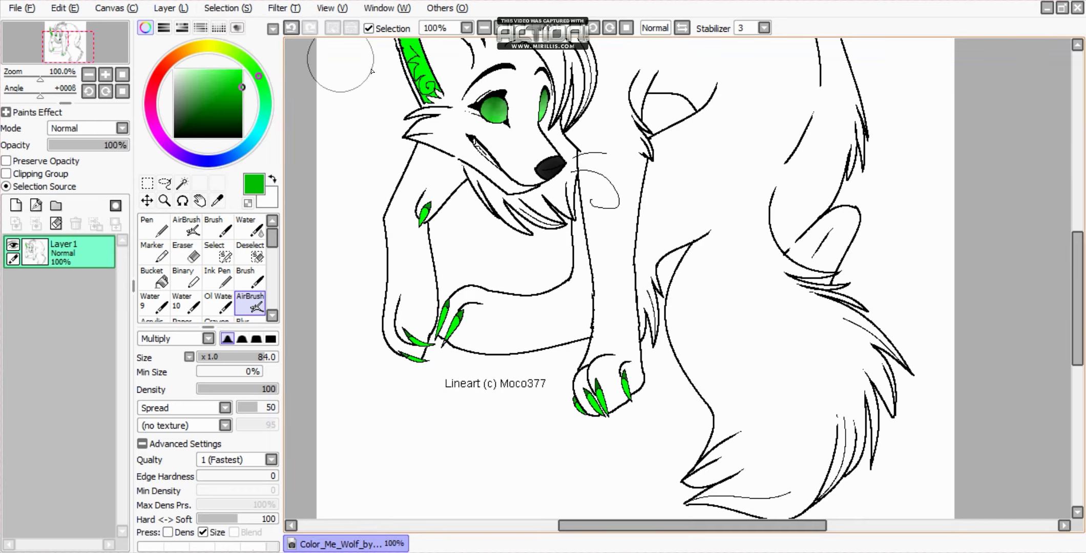
- Select all of the wolf's uncoloured fur, including body, head, legs and tail, with the Magic Wand
left_click(184, 185)
scroll(604, 289, "down", 1)
left_click(665, 295)
left_click(566, 298)
scroll(588, 325, "up", 2)
left_click(590, 340)
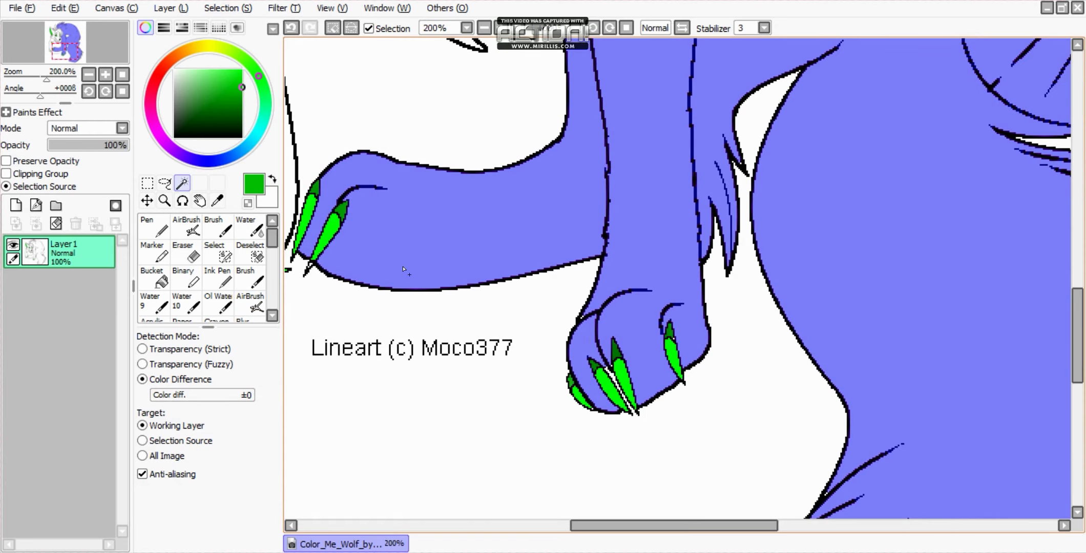
scroll(293, 185, "down", 3)
scroll(501, 151, "up", 1)
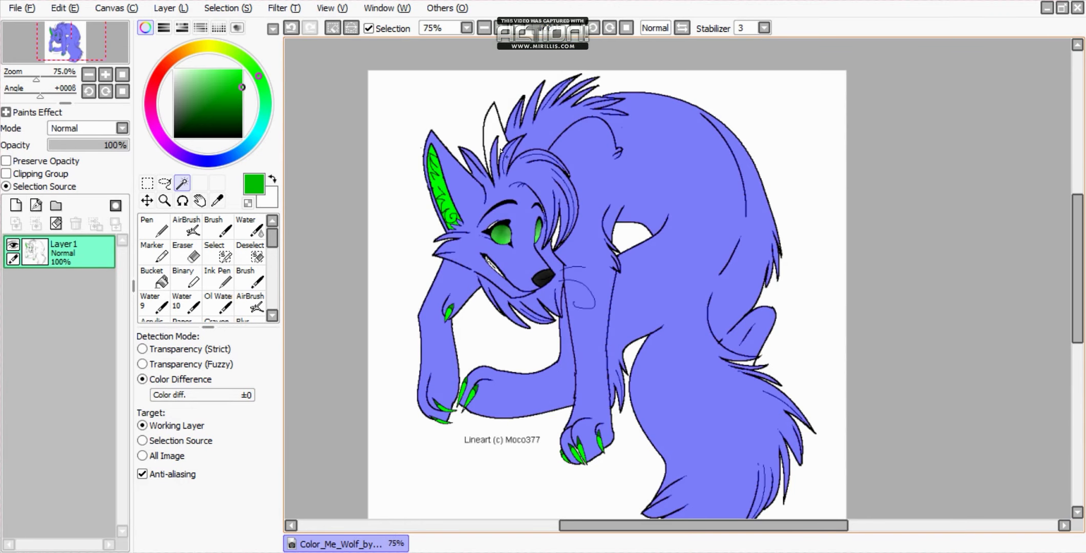
scroll(738, 351, "up", 2)
scroll(717, 384, "down", 5)
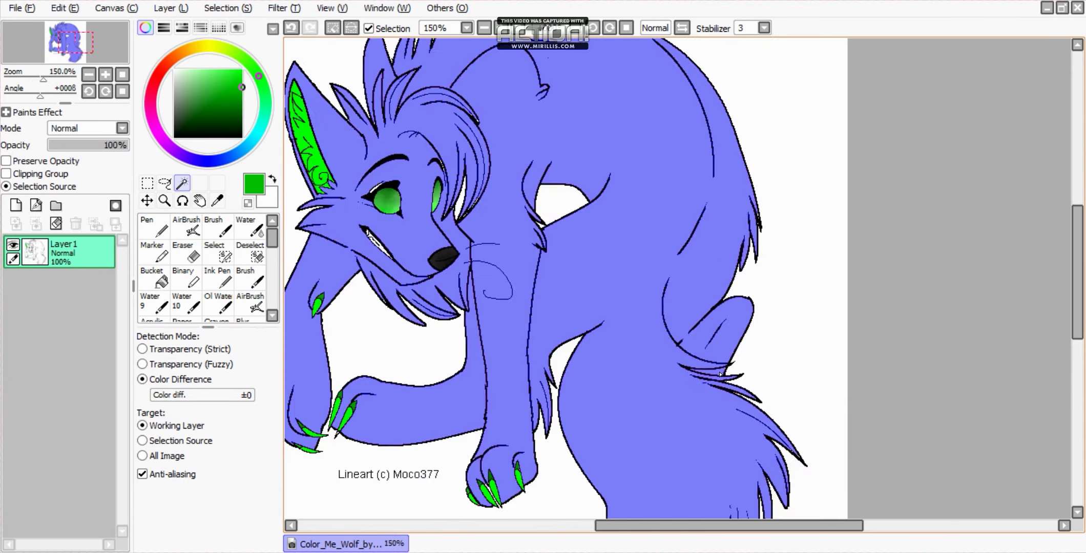
scroll(705, 419, "up", 1)
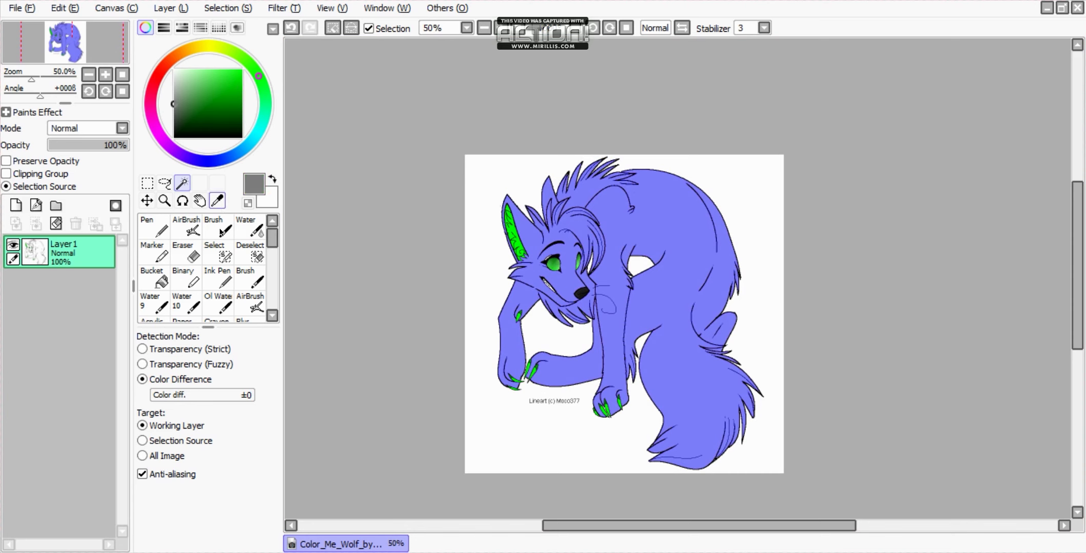
- Airbrush the whole selected fur area gray in Normal mode at size 100
left_click(187, 223)
mouse_move(530, 220)
left_mouse_down()
mouse_move(541, 277)
mouse_move(563, 292)
mouse_move(533, 341)
mouse_move(507, 240)
mouse_move(523, 215)
mouse_move(538, 369)
mouse_move(583, 368)
left_mouse_up()
mouse_move(579, 435)
left_mouse_down()
mouse_move(589, 256)
mouse_move(579, 318)
mouse_move(618, 418)
mouse_move(600, 330)
mouse_move(589, 153)
mouse_move(625, 231)
mouse_move(681, 307)
mouse_move(636, 347)
mouse_move(660, 404)
mouse_move(674, 430)
mouse_move(732, 445)
mouse_move(665, 390)
mouse_move(727, 267)
mouse_move(712, 174)
mouse_move(668, 205)
mouse_move(711, 397)
mouse_move(727, 201)
mouse_move(552, 362)
mouse_move(696, 359)
mouse_move(666, 213)
mouse_move(600, 190)
left_mouse_up()
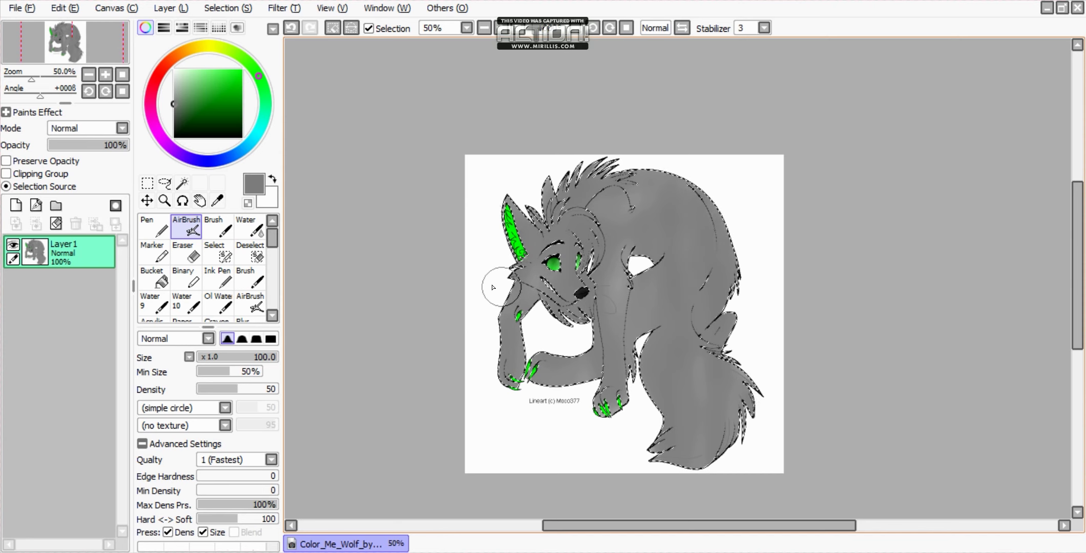
- Paint the lower half of the tail bright green with the size 84 Multiply airbrush and clear the selection
scroll(626, 351, "down", 2)
scroll(629, 371, "up", 2)
left_click_drag(235, 105, 256, 52)
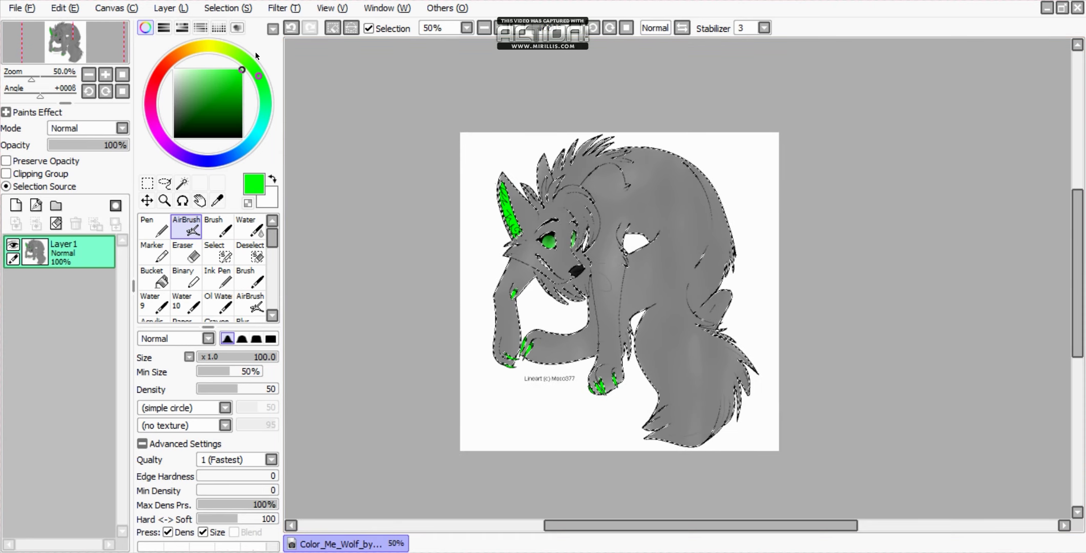
left_click(250, 305)
scroll(674, 445, "up", 1)
mouse_move(675, 447)
left_mouse_down()
mouse_move(637, 436)
mouse_move(678, 445)
mouse_move(727, 430)
mouse_move(696, 430)
mouse_move(745, 387)
mouse_move(670, 402)
mouse_move(639, 326)
mouse_move(696, 378)
mouse_move(758, 302)
mouse_move(722, 359)
mouse_move(733, 291)
mouse_move(763, 359)
mouse_move(753, 292)
left_mouse_up()
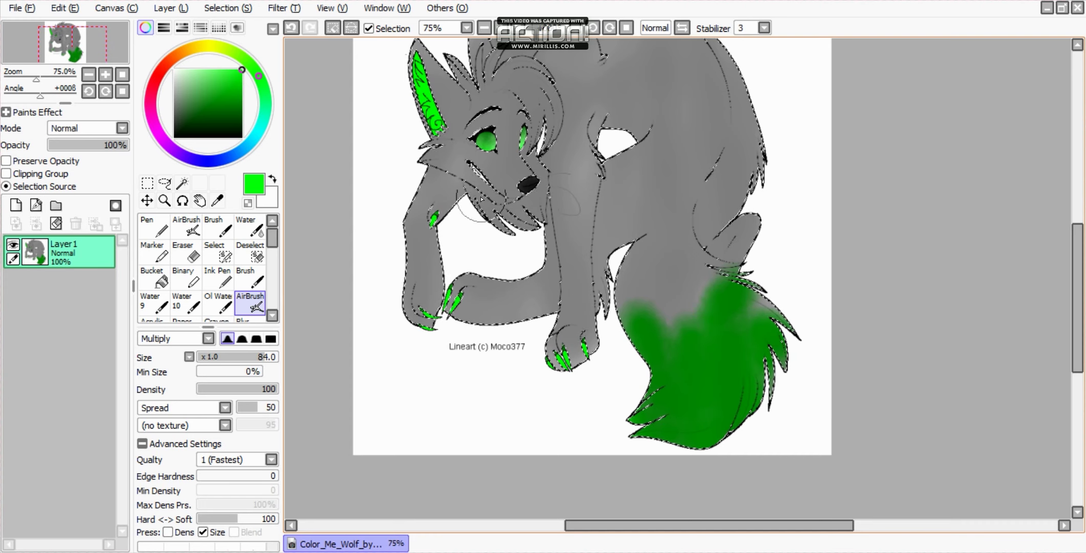
left_click(228, 8)
left_click(228, 24)
- Mark three horizontal bands across the raised front leg below the elbow claw with the size 12 Select pen
scroll(690, 318, "down", 2)
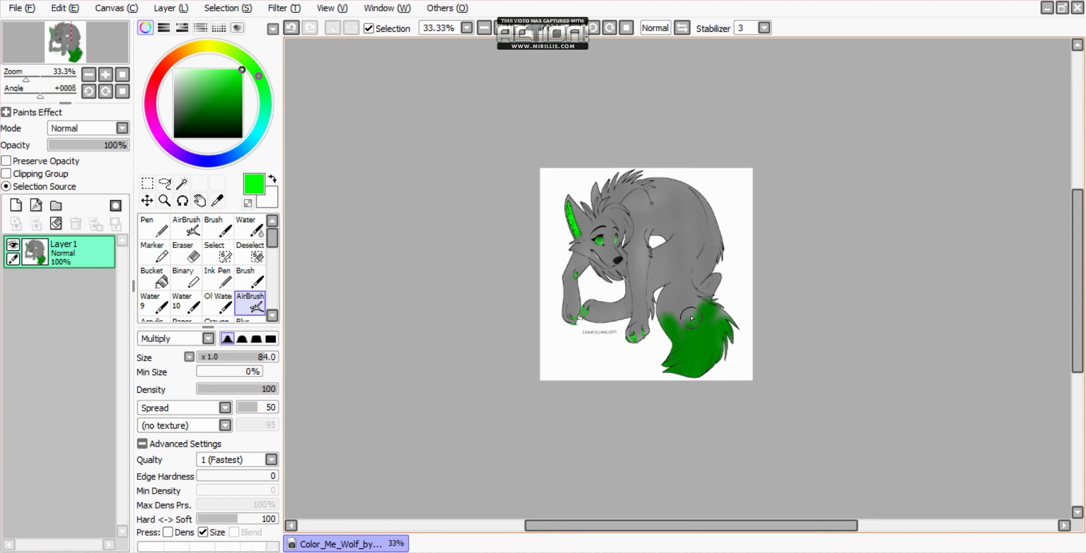
scroll(659, 242, "up", 1)
left_click(227, 262)
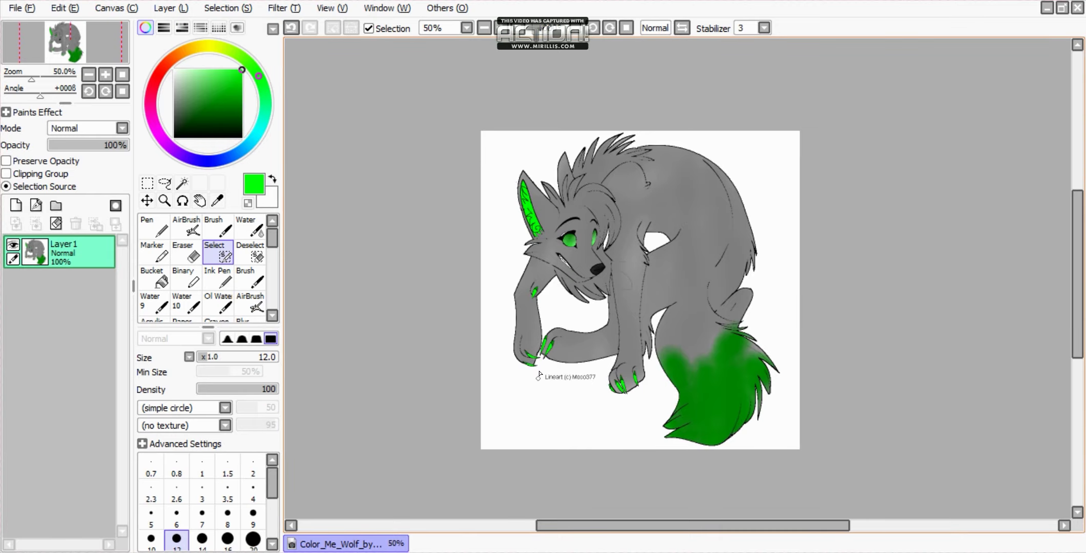
scroll(540, 374, "up", 5)
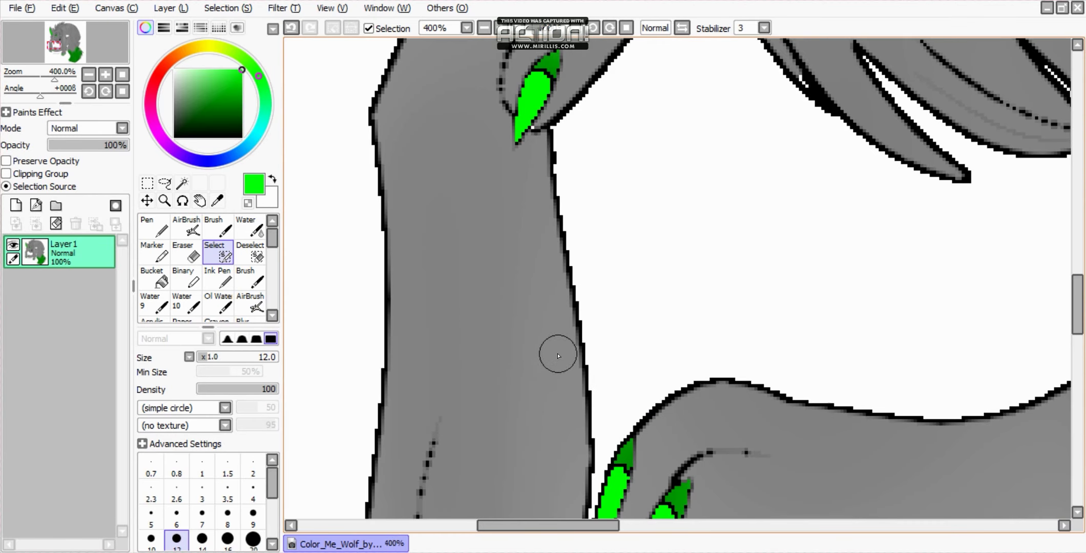
left_click_drag(558, 355, 395, 347)
left_click_drag(401, 252, 550, 254)
left_click_drag(538, 186, 392, 186)
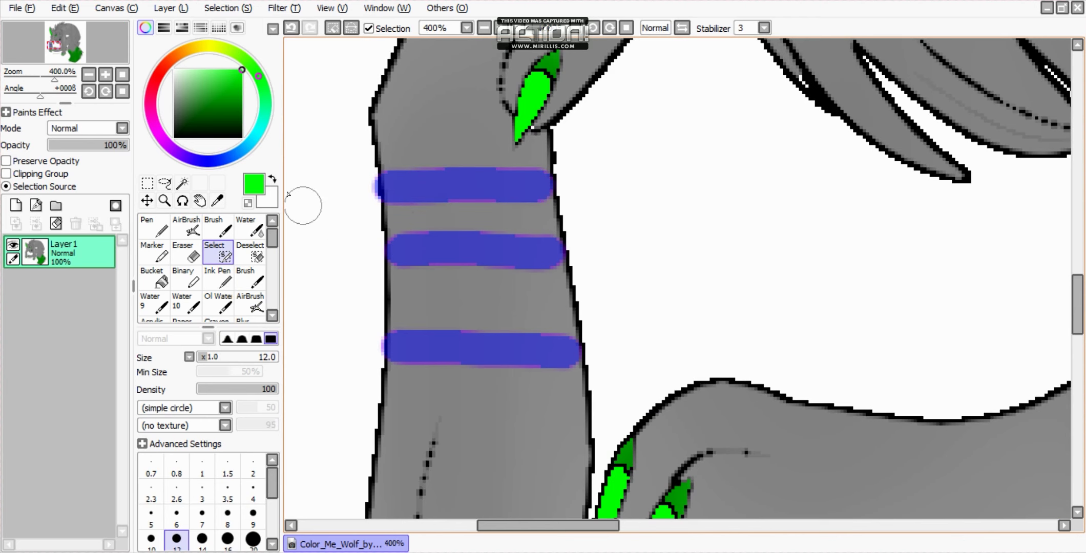
- Paint the three selected bands on the raised front leg green with the Multiply airbrush and clear the selection
left_click(250, 302)
left_click_drag(465, 194, 525, 247)
left_click(228, 8)
left_click(232, 26)
left_click(228, 7)
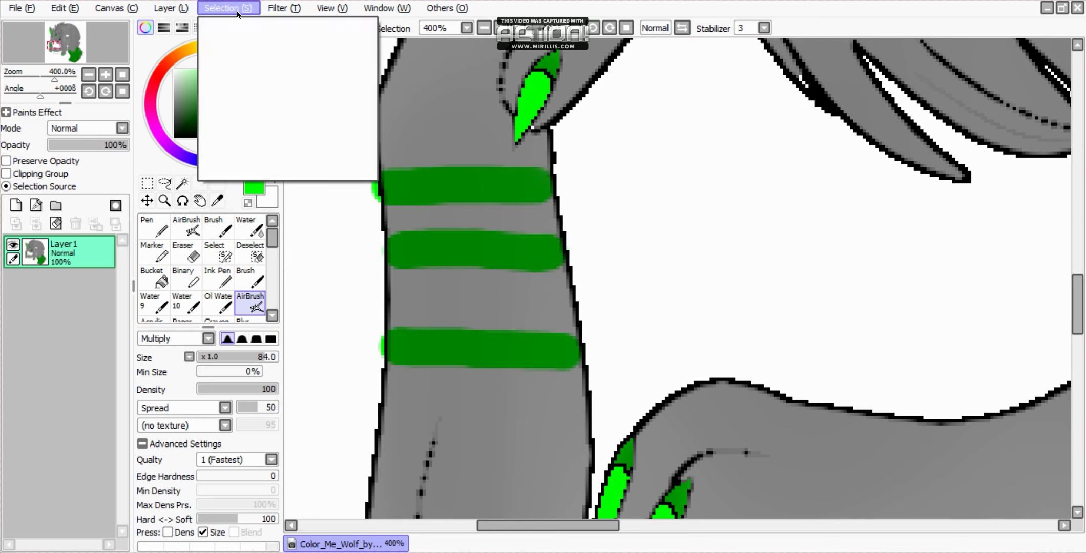
left_click(242, 10)
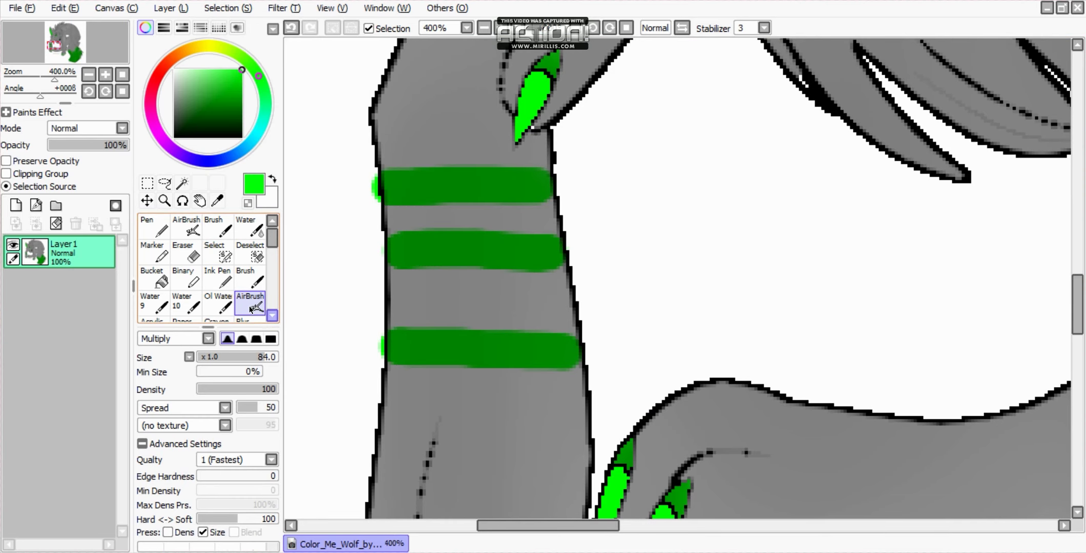
- Mark four bands across the horizontal foreleg with the Select pen and trim the last band's overflow past the outline
left_click(221, 253)
scroll(767, 407, "down", 5)
scroll(767, 407, "up", 8)
left_click_drag(423, 165, 441, 389)
left_click_drag(532, 176, 555, 381)
mouse_move(612, 164)
left_mouse_down()
mouse_move(615, 214)
mouse_move(668, 377)
left_mouse_up()
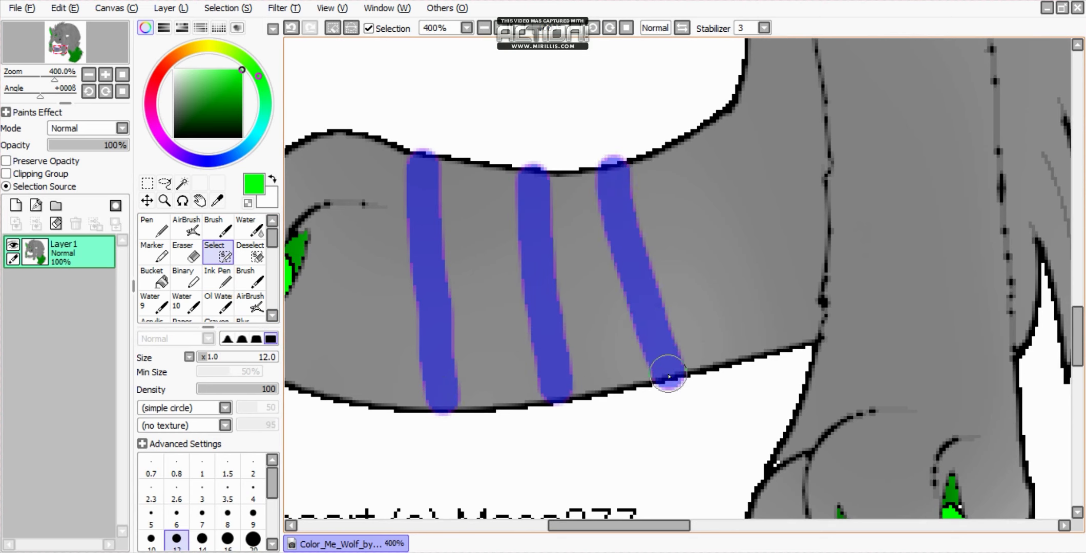
left_click_drag(666, 146, 770, 352)
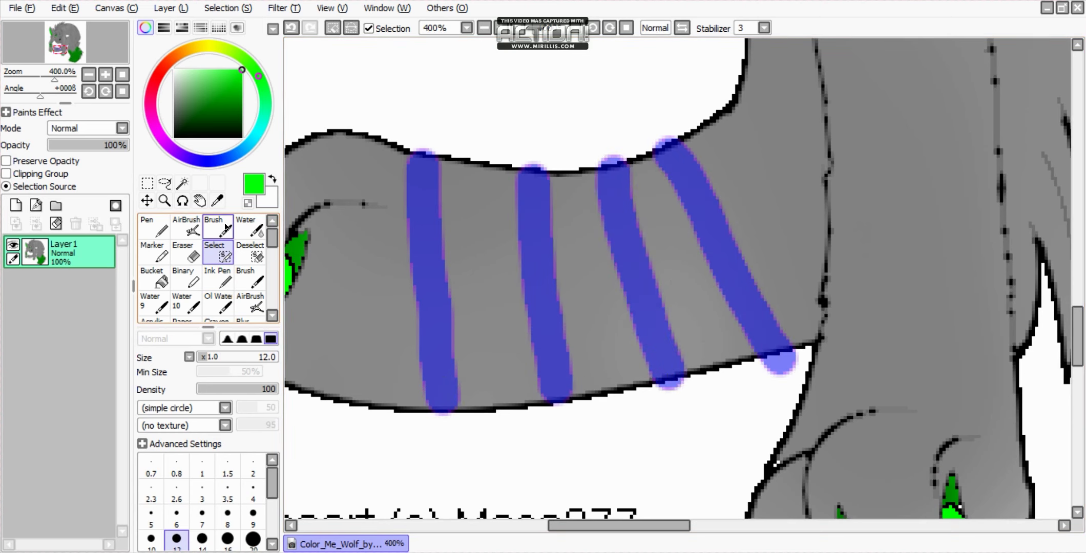
left_click(249, 262)
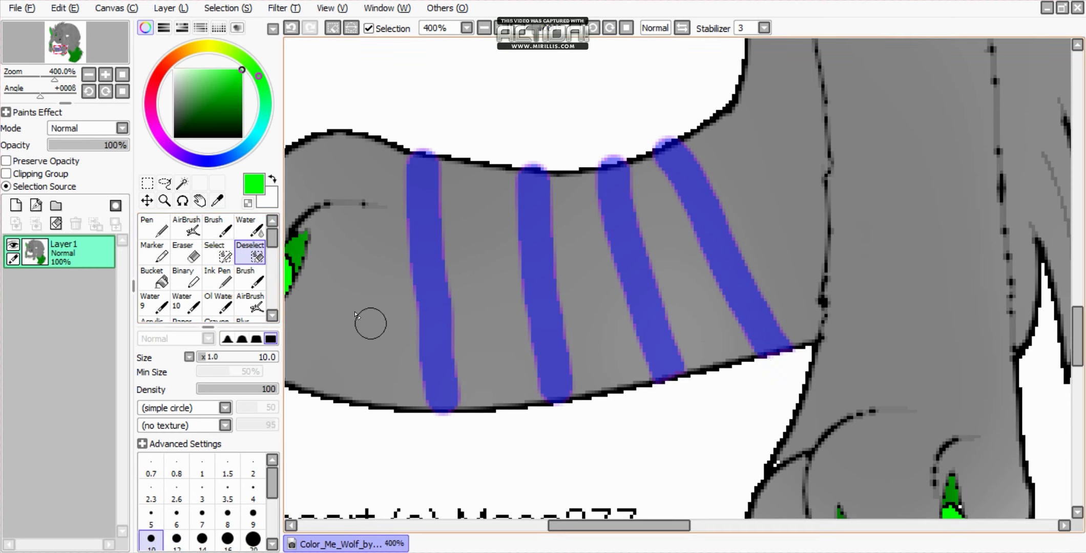
- Paint the four selected foreleg bands green with the Multiply airbrush and clear the selection
left_click(252, 307)
mouse_move(461, 181)
left_mouse_down()
mouse_move(606, 182)
mouse_move(388, 110)
left_mouse_up()
left_click(256, 63)
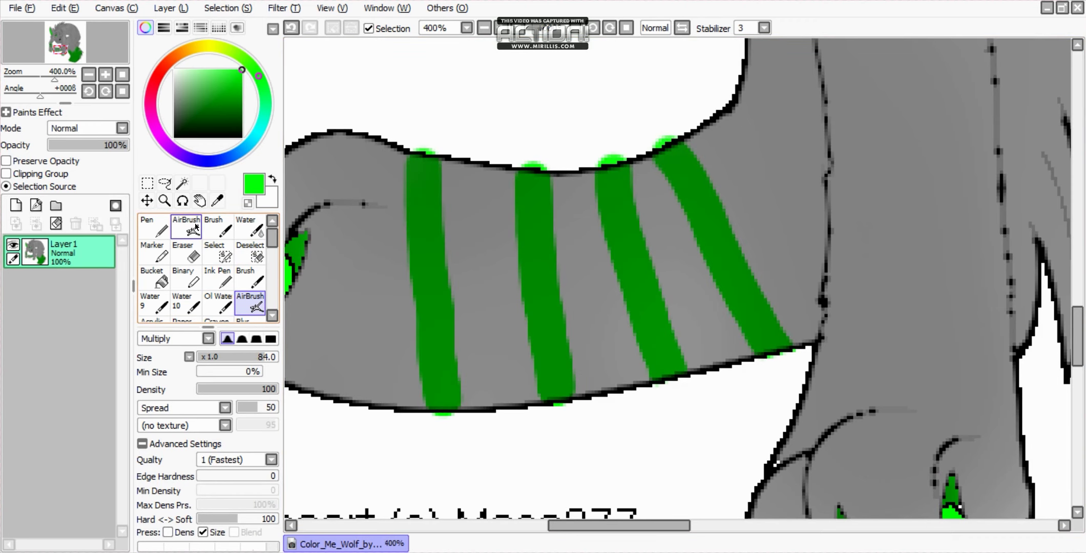
- Mark two horizontal bands above the planted front paw with the size 12 Select pen
left_click(219, 251)
scroll(794, 268, "down", 4)
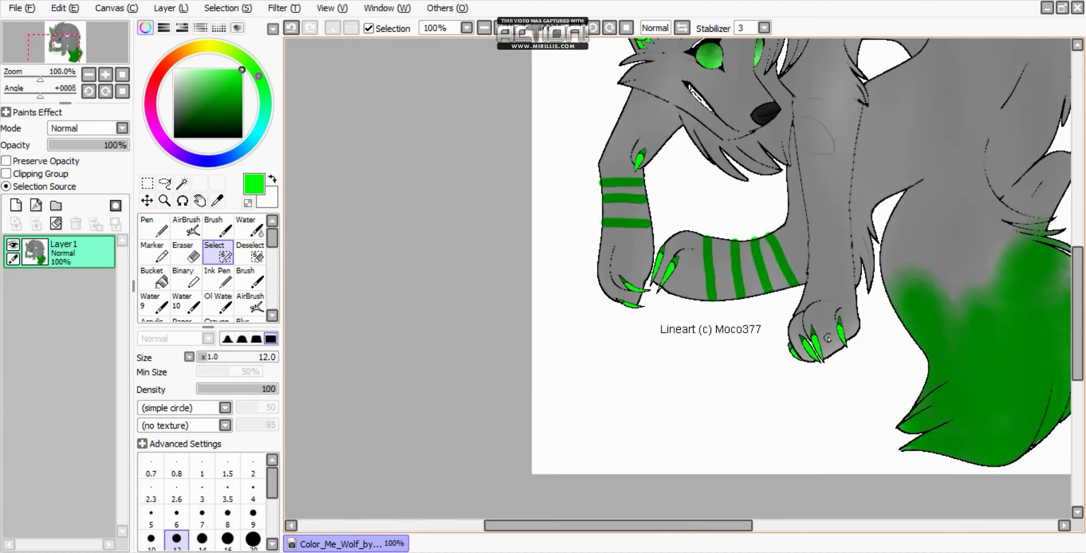
scroll(828, 339, "up", 4)
left_click_drag(863, 266, 678, 266)
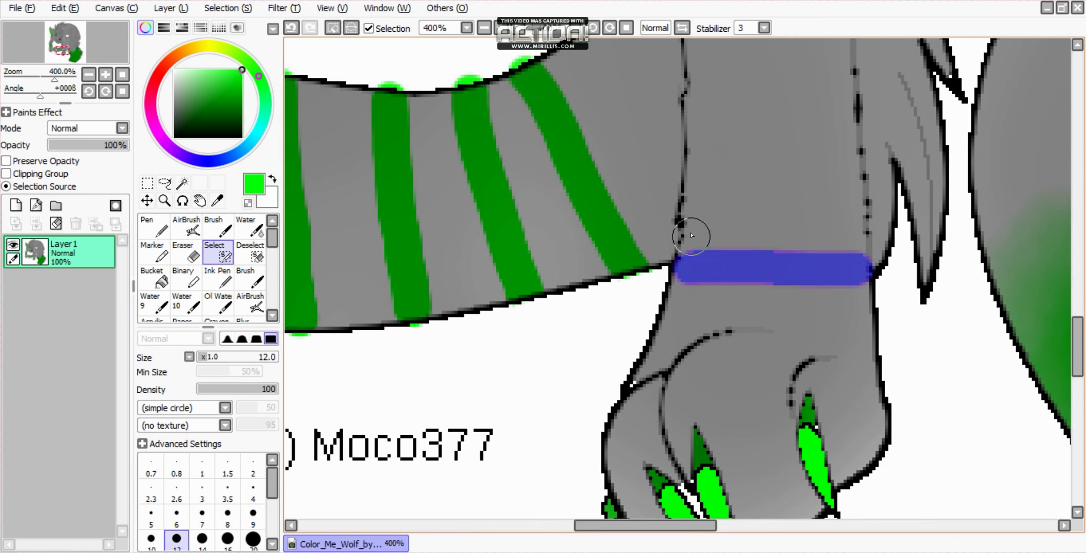
left_click_drag(696, 190, 844, 188)
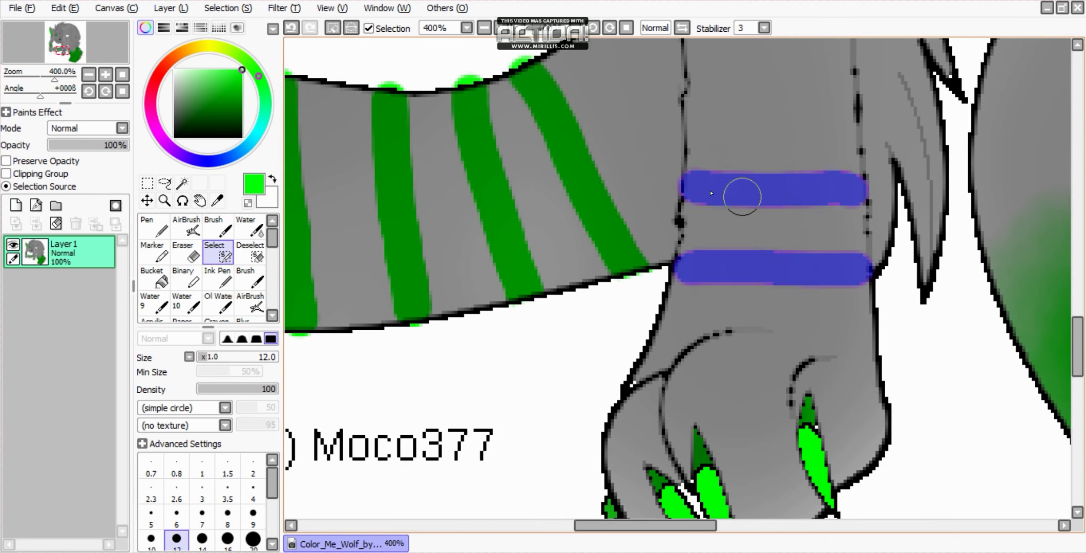
- Paint the two selected bands above the planted paw green with the Multiply airbrush and clear the selection
left_click(250, 305)
mouse_move(819, 226)
left_mouse_down()
mouse_move(702, 219)
mouse_move(768, 225)
left_mouse_up()
left_click(241, 8)
left_click(243, 23)
scroll(608, 196, "down", 6)
scroll(608, 196, "up", 3)
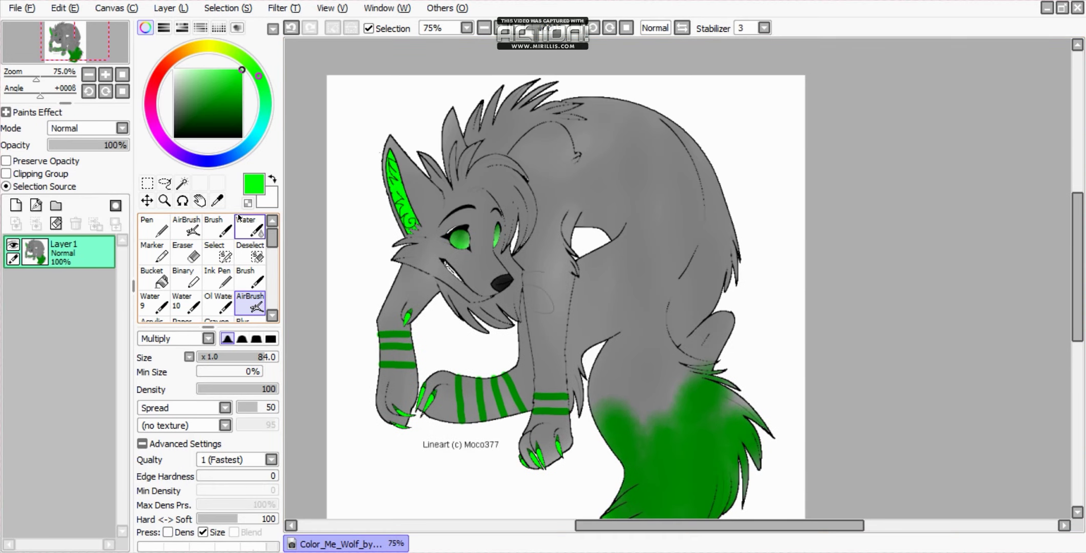
- Mark a curved stroke under the near eye with a dot beyond each end, using the Select pen at size 5
left_click(225, 254)
scroll(428, 256, "up", 7)
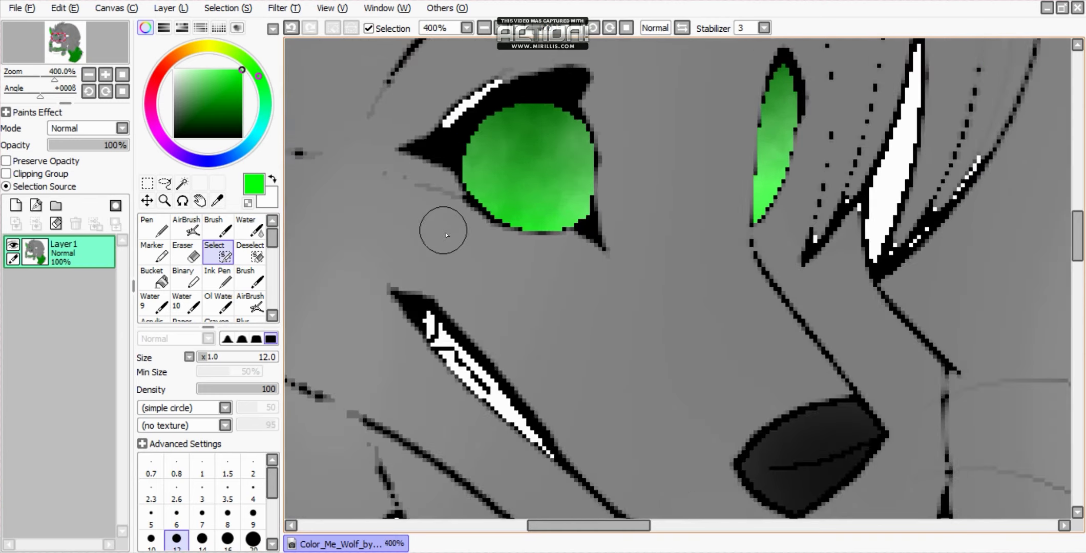
key("bracketleft")
key("bracketleft")
key("bracketleft")
key("bracketleft")
key("bracketleft")
key("bracketleft")
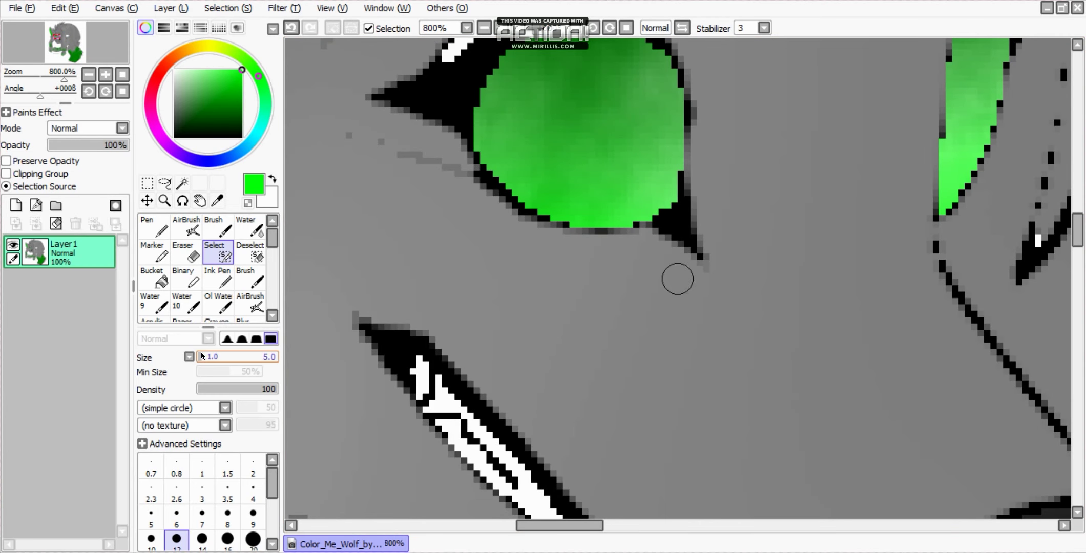
mouse_move(647, 270)
left_mouse_down()
mouse_move(532, 259)
mouse_move(446, 229)
left_mouse_up()
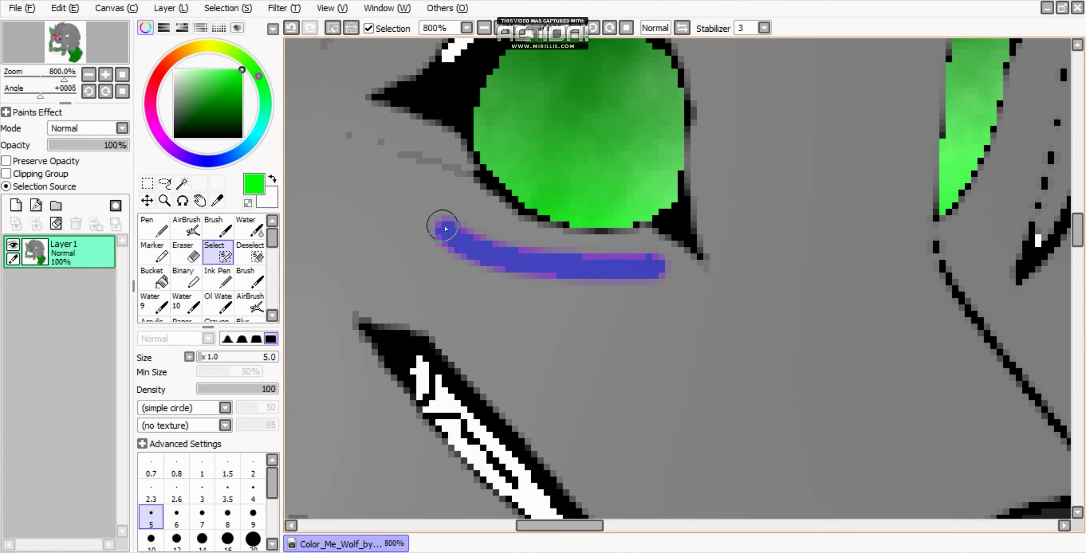
left_click(403, 210)
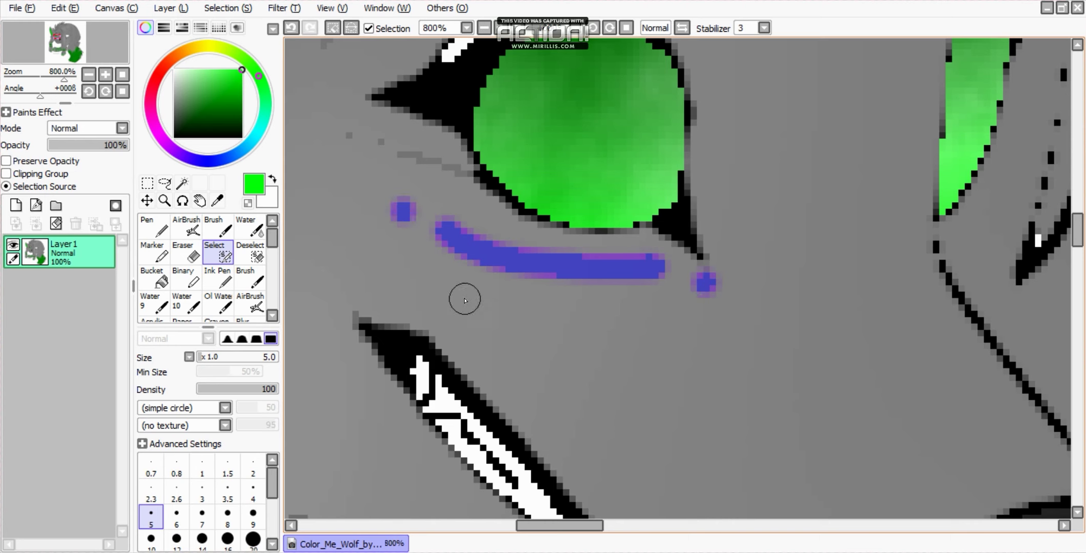
- Add three short dashes and two dots below the curved under-eye stroke to the selection
left_click_drag(477, 297, 454, 310)
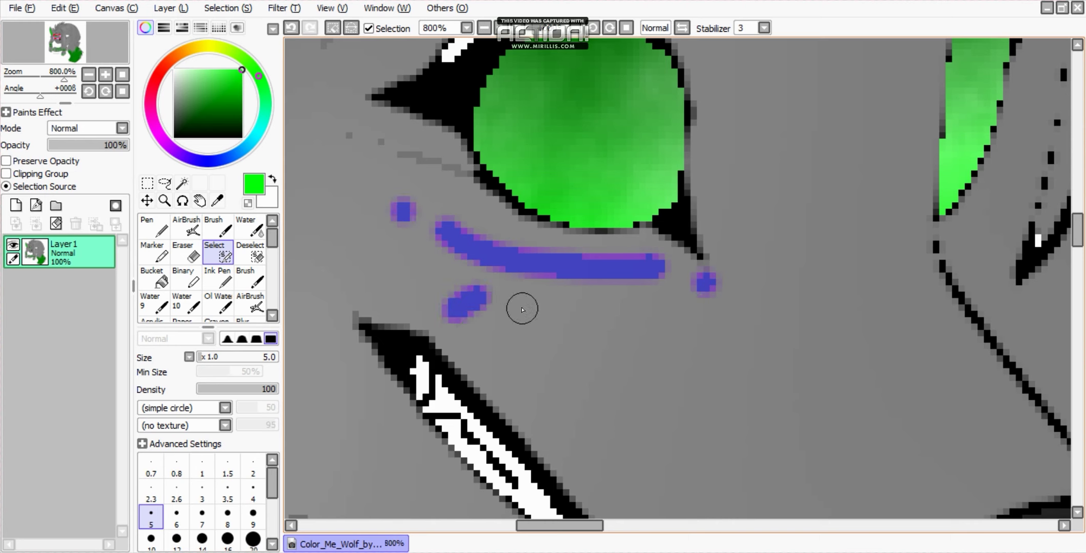
left_click_drag(522, 309, 517, 336)
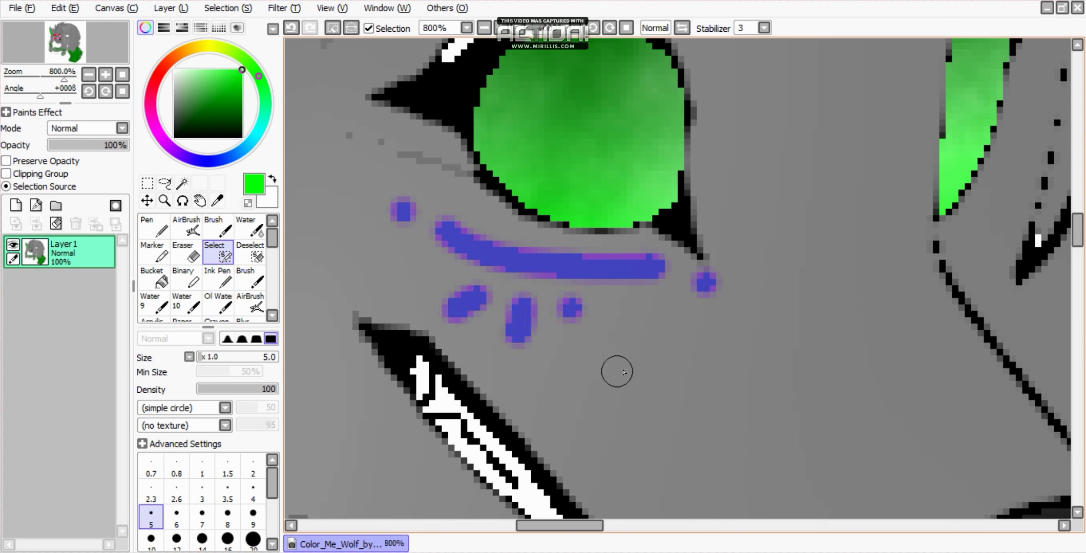
left_click(594, 360)
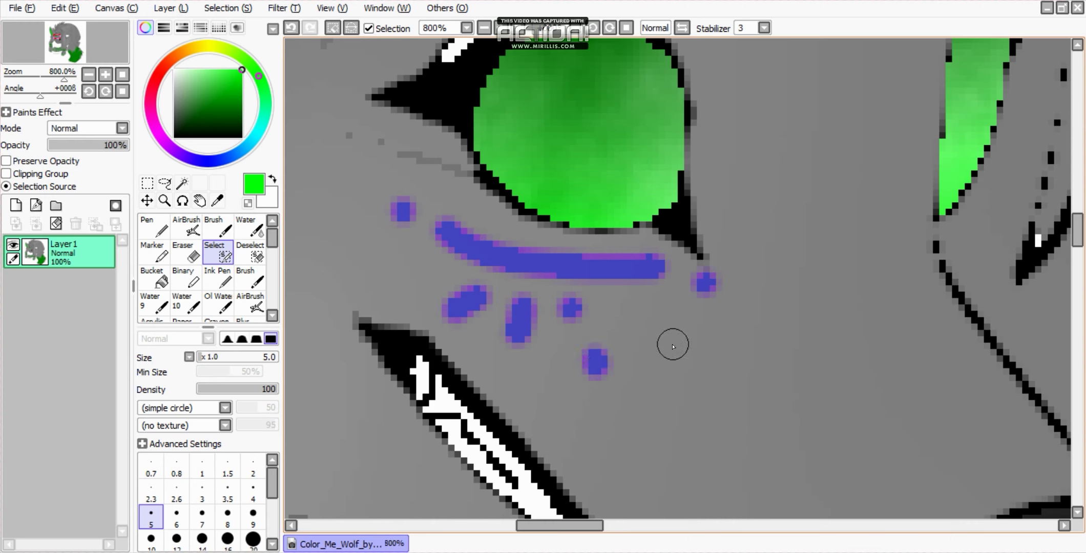
left_click_drag(643, 313, 691, 357)
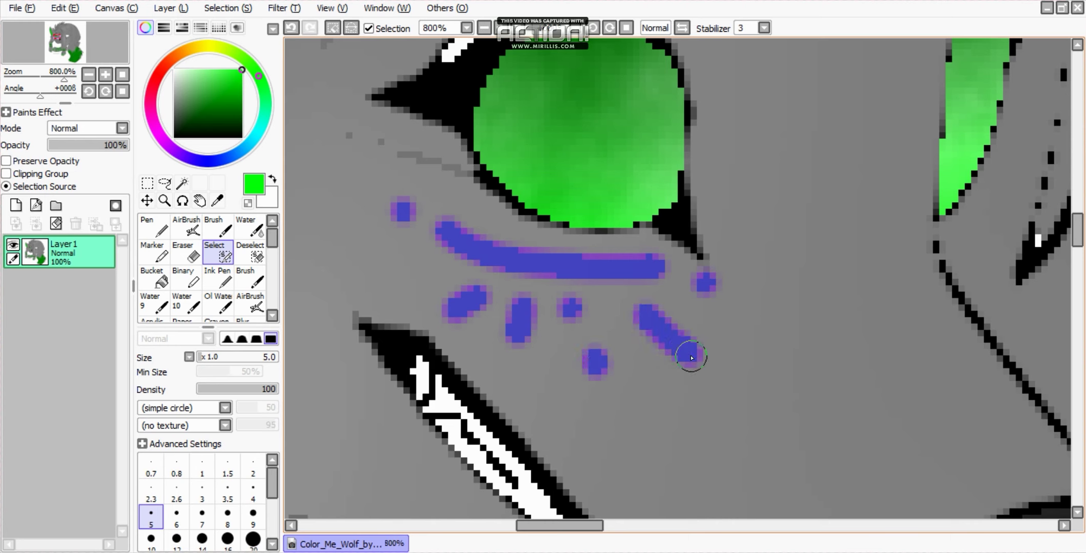
- Paint the selected under-eye markings green with the Multiply airbrush and clear the selection
left_click(256, 307)
mouse_move(368, 300)
left_mouse_down()
mouse_move(402, 291)
mouse_move(359, 236)
left_mouse_up()
left_click(234, 7)
left_click(233, 24)
scroll(732, 274, "down", 1)
scroll(733, 274, "down", 10)
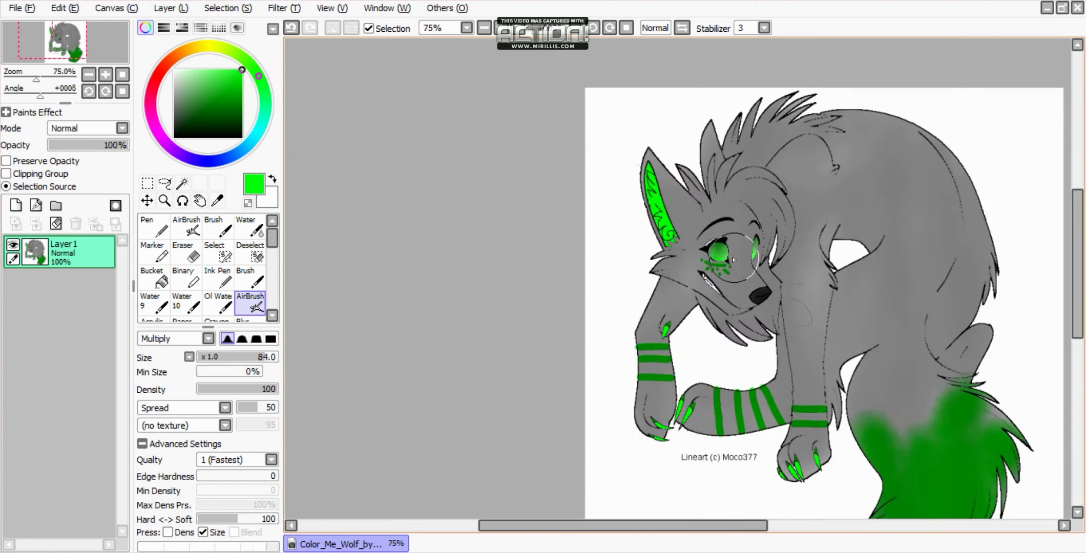
- Select the white sliver in the near eye's upper lid, airbrush it with gray sampled from the fur, and clear the selection
scroll(353, 265, "up", 4)
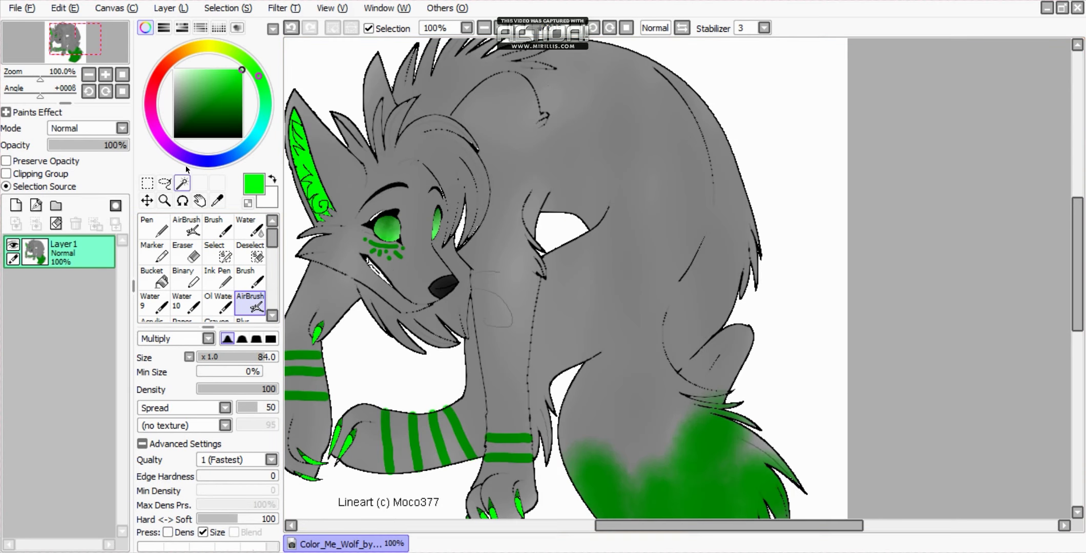
left_click(182, 182)
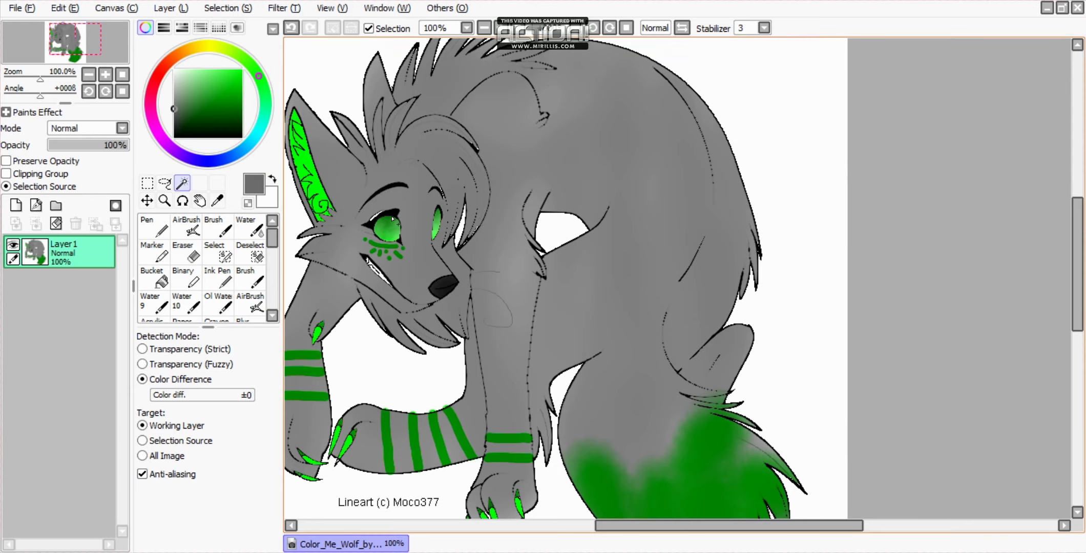
scroll(375, 211, "up", 4)
left_click(381, 224)
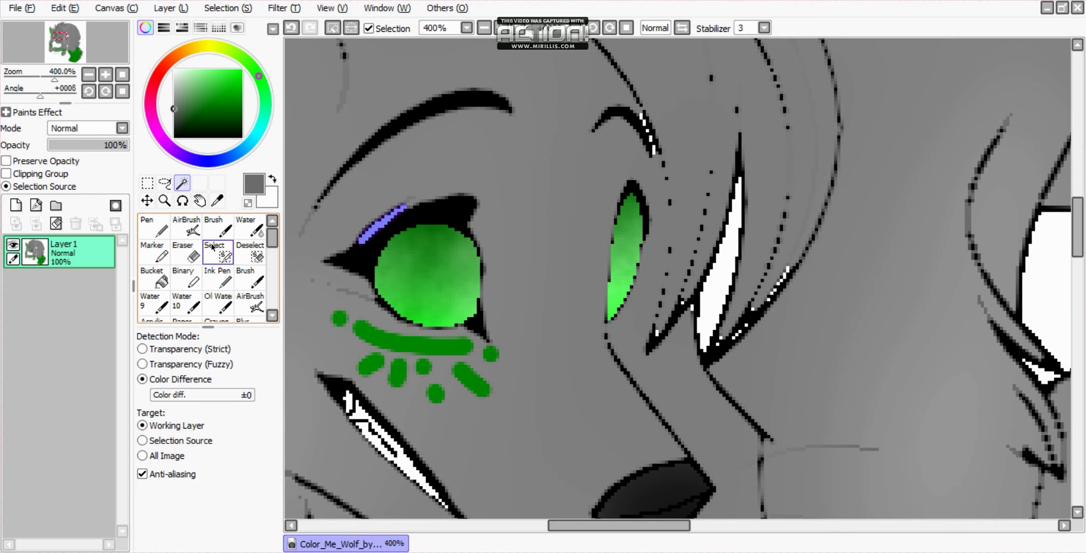
left_click(186, 225)
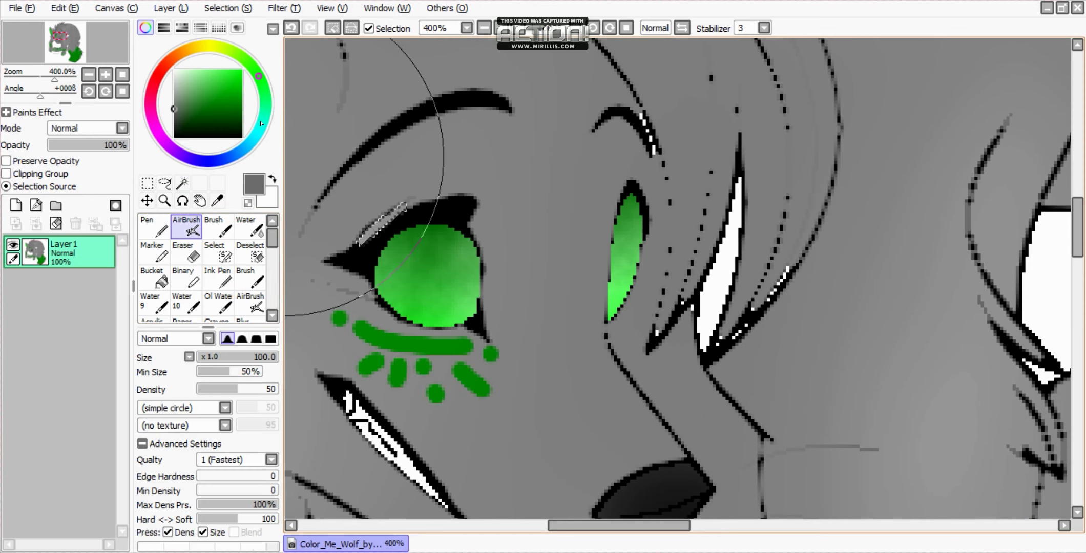
left_click(228, 7)
left_click(228, 22)
- Select gray fur patches across the wolf's back, flank and near foreleg with the Magic Wand, using Color Difference detection at ±0
scroll(571, 256, "down", 8)
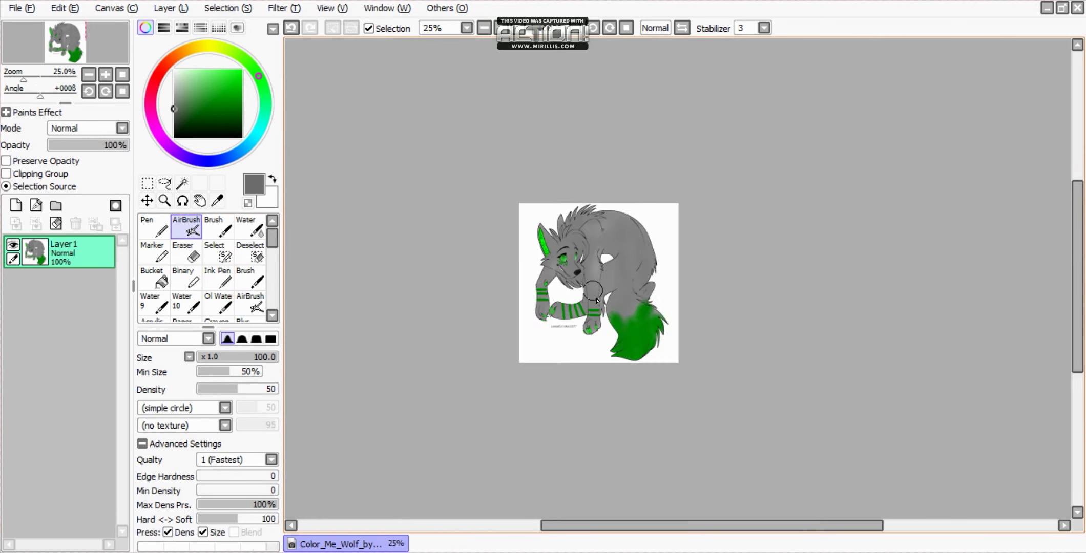
scroll(597, 300, "up", 2)
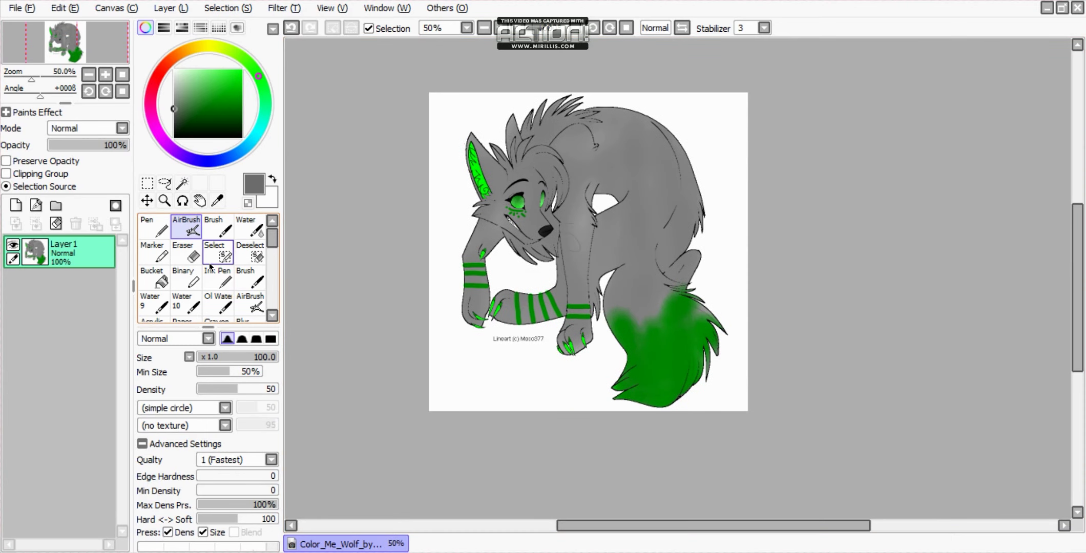
key("w")
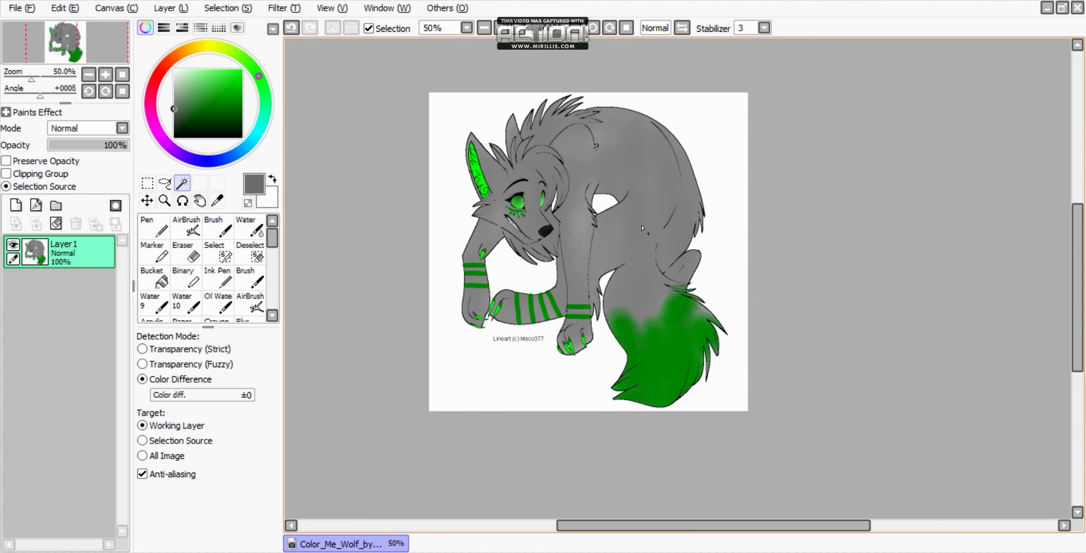
left_click(614, 174)
key("ctrl+y")
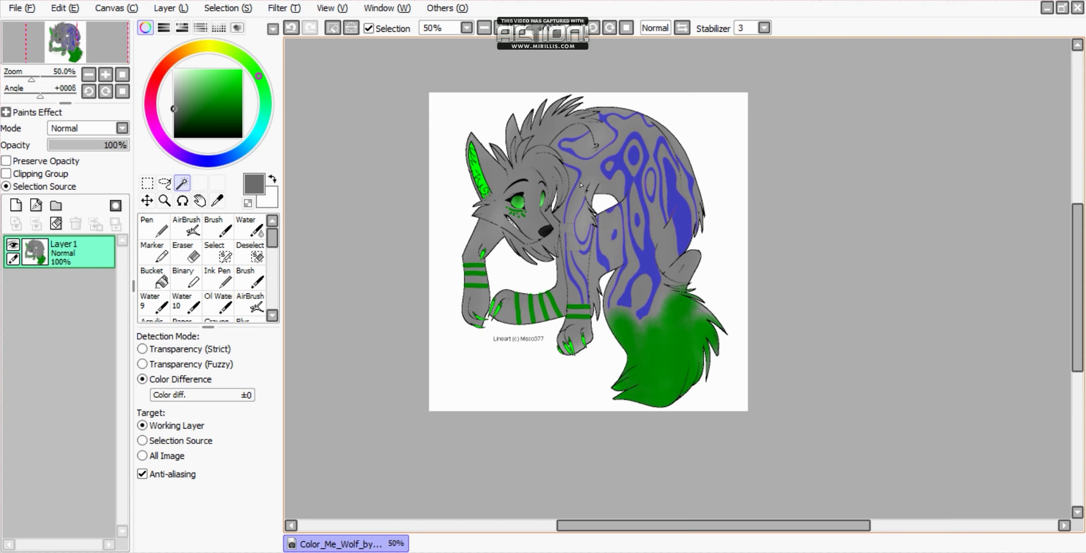
- Add gray patches in the forelock and along the neck mane to the Magic Wand selection
scroll(581, 191, "up", 3)
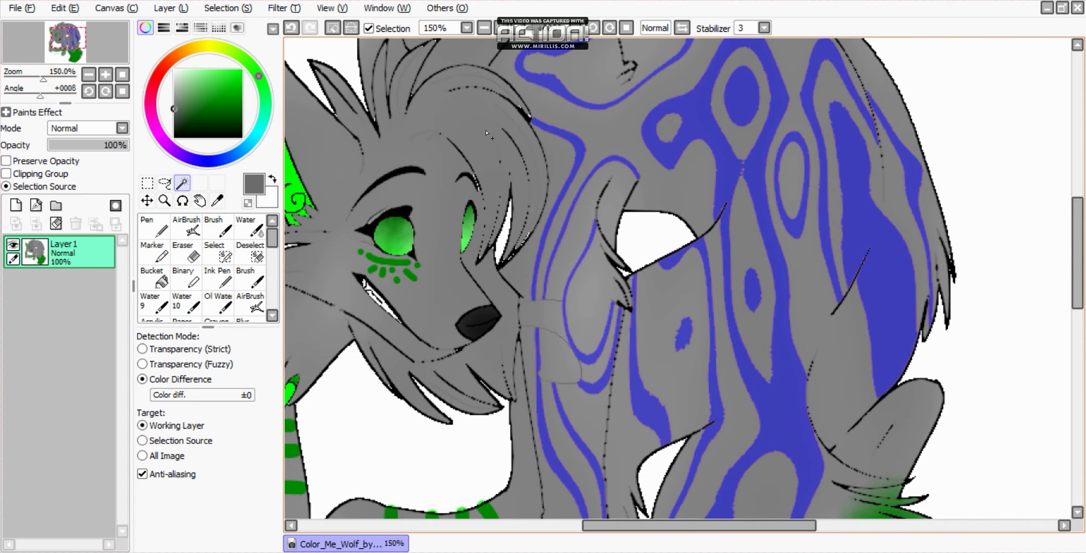
scroll(533, 207, "down", 2)
scroll(507, 160, "up", 1)
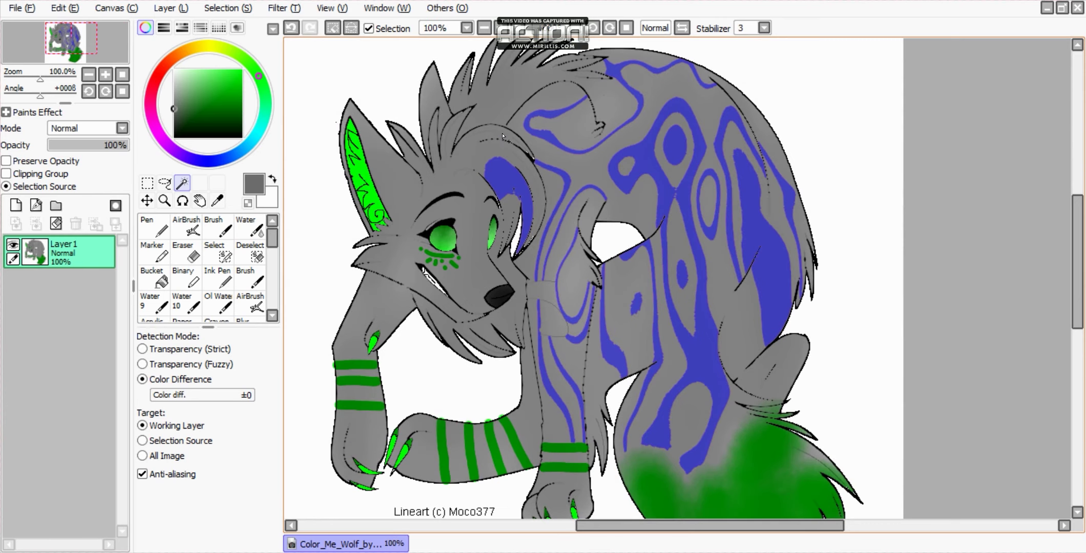
left_click_drag(492, 87, 490, 103)
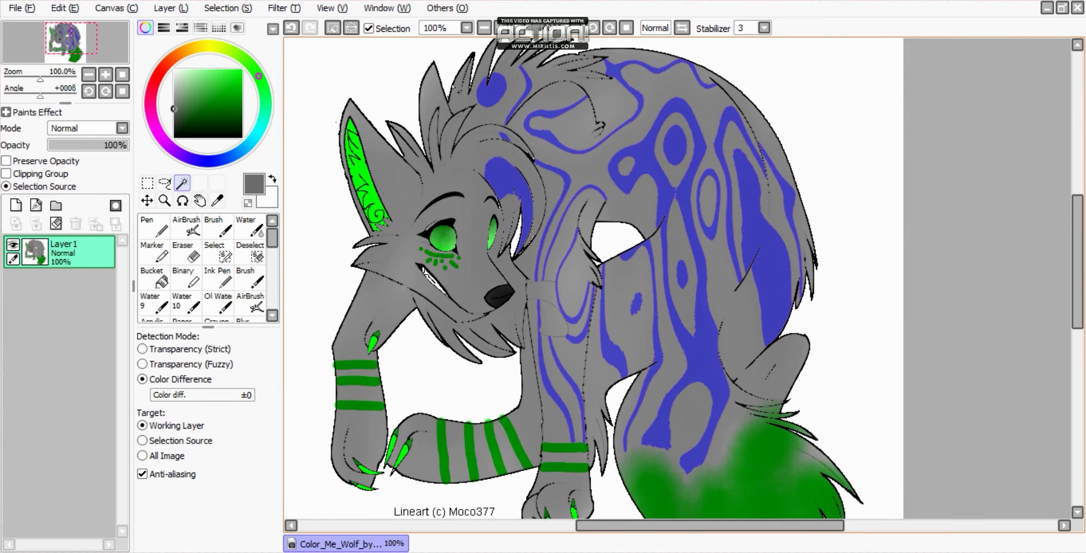
left_click_drag(509, 95, 539, 80)
key("ctrl+z")
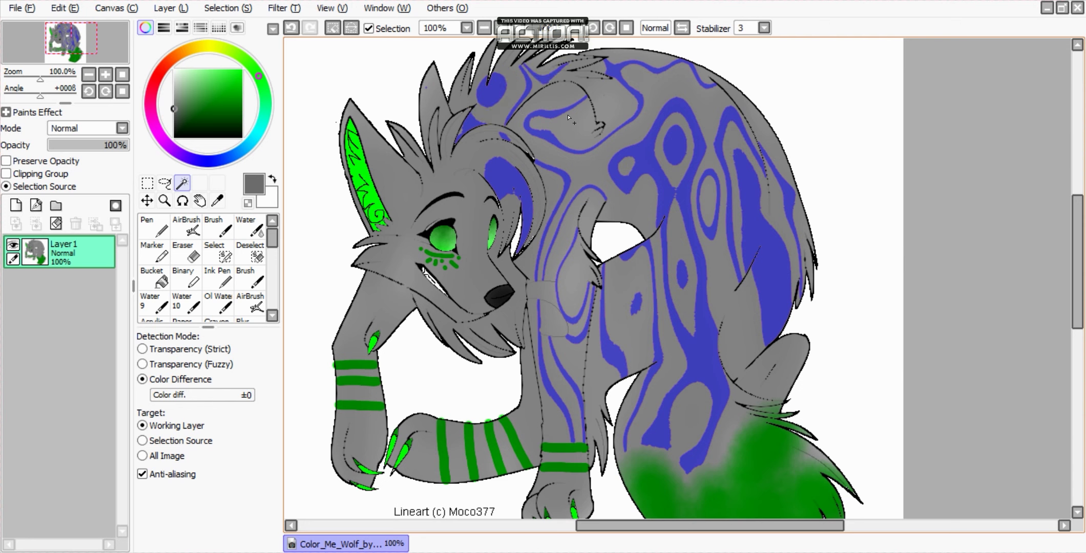
- Extend the selection with wavy gray patches over the upper back and shoulder
left_click_drag(670, 89, 616, 143)
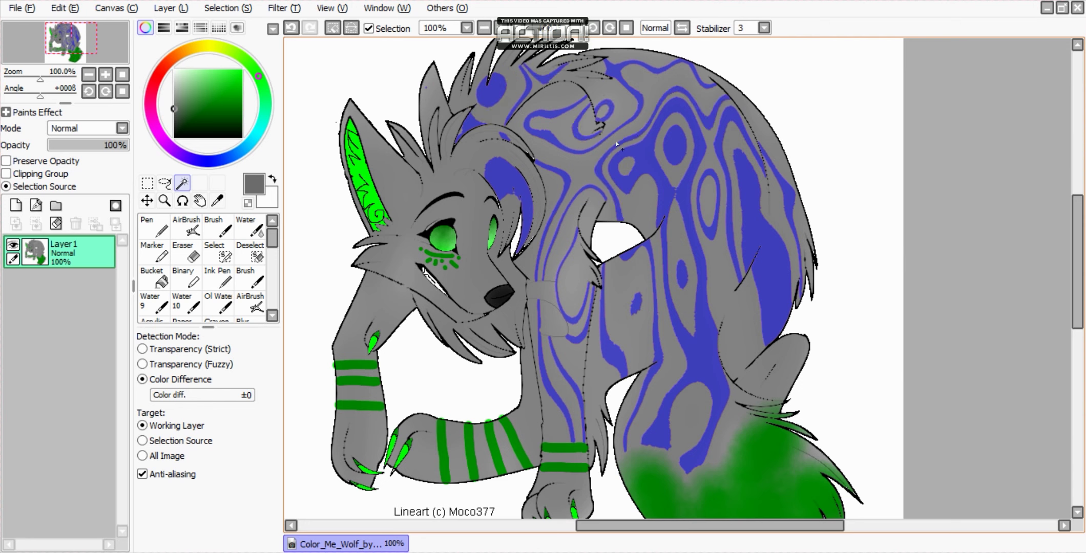
left_click(586, 163)
left_click(588, 182)
key("ctrl+z")
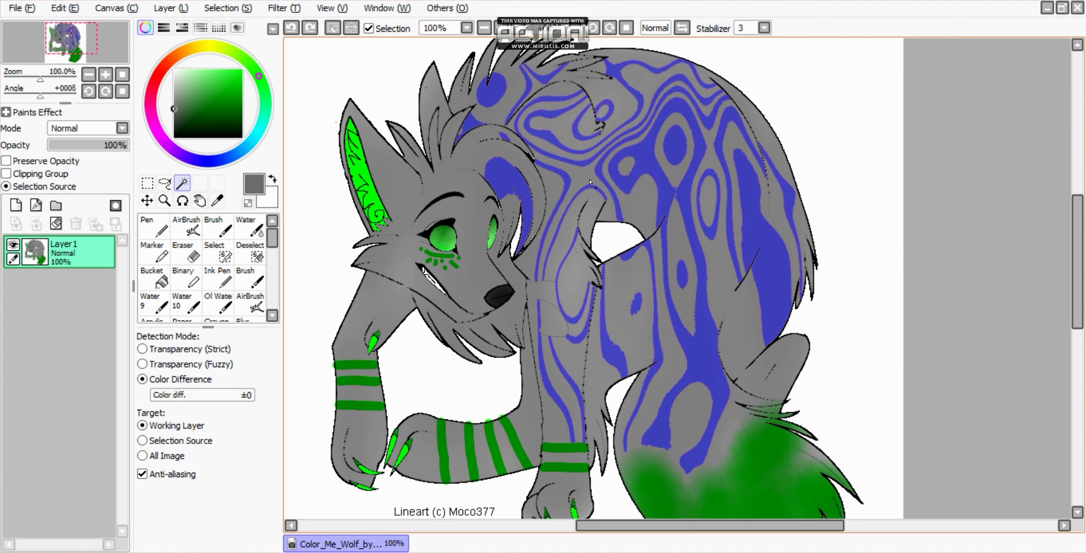
- Add further gray patches on the belly, thigh, rump and hind leg to the selection
mouse_move(637, 260)
left_mouse_down()
mouse_move(614, 358)
mouse_move(626, 329)
left_mouse_up()
key("ctrl+z")
left_click(682, 306)
left_click(731, 318)
key("ctrl+z")
key("ctrl+z")
left_click_drag(741, 323, 770, 387)
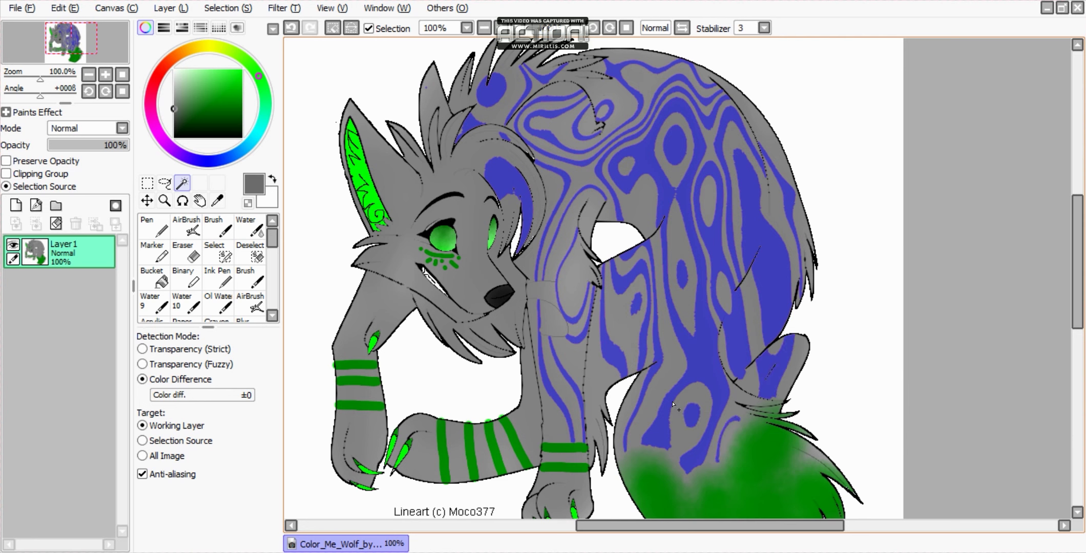
- Add gray patches on the raised foreleg and its paw, the cheek and the outer ear to the selection
left_click_drag(336, 354, 370, 307)
left_click_drag(356, 434, 361, 411)
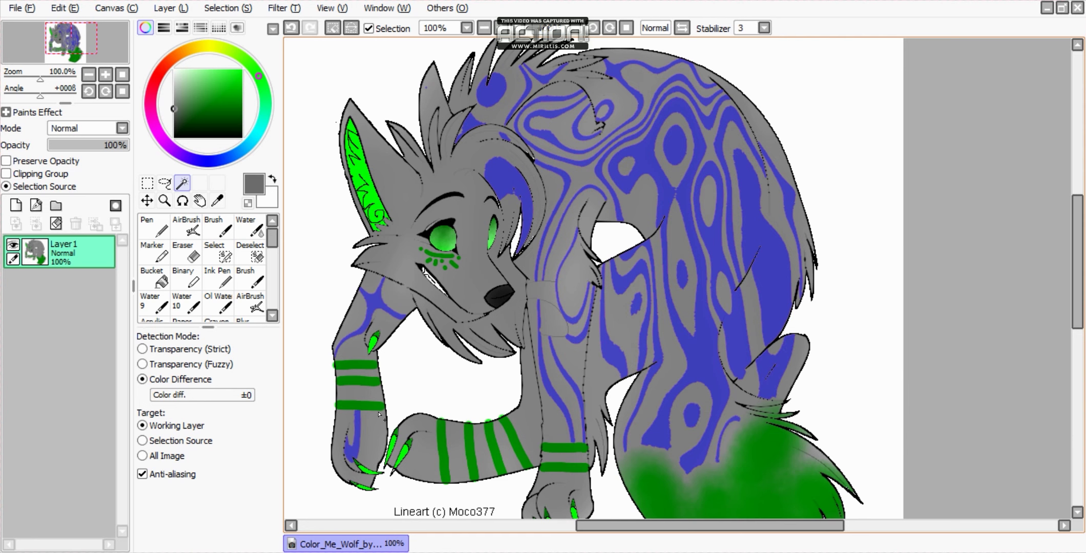
left_click_drag(416, 208, 395, 189)
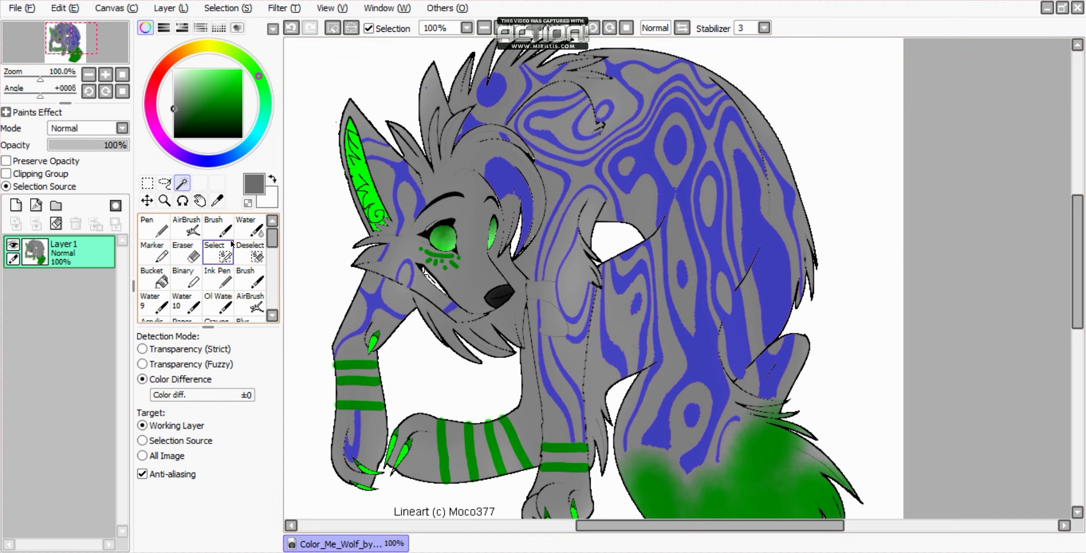
- Paint the selected fur patches green with the Multiply airbrush at size 84 and clear the selection
left_click(250, 303)
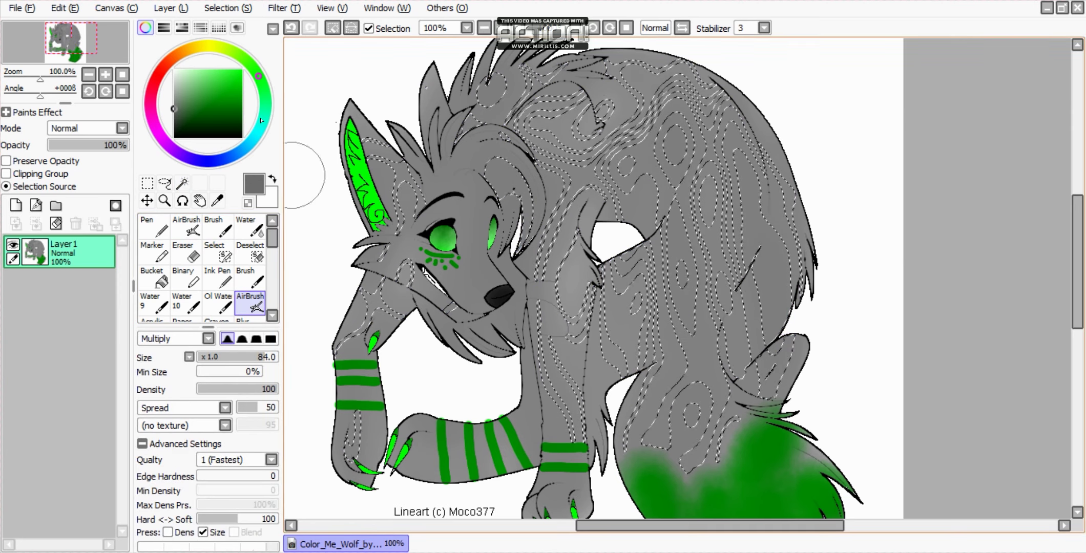
mouse_move(385, 169)
left_mouse_down()
mouse_move(394, 202)
mouse_move(378, 371)
mouse_move(344, 341)
mouse_move(543, 481)
mouse_move(614, 318)
mouse_move(491, 59)
mouse_move(606, 222)
mouse_move(527, 145)
mouse_move(730, 116)
mouse_move(656, 174)
mouse_move(631, 270)
mouse_move(758, 318)
mouse_move(691, 410)
mouse_move(646, 451)
left_mouse_up()
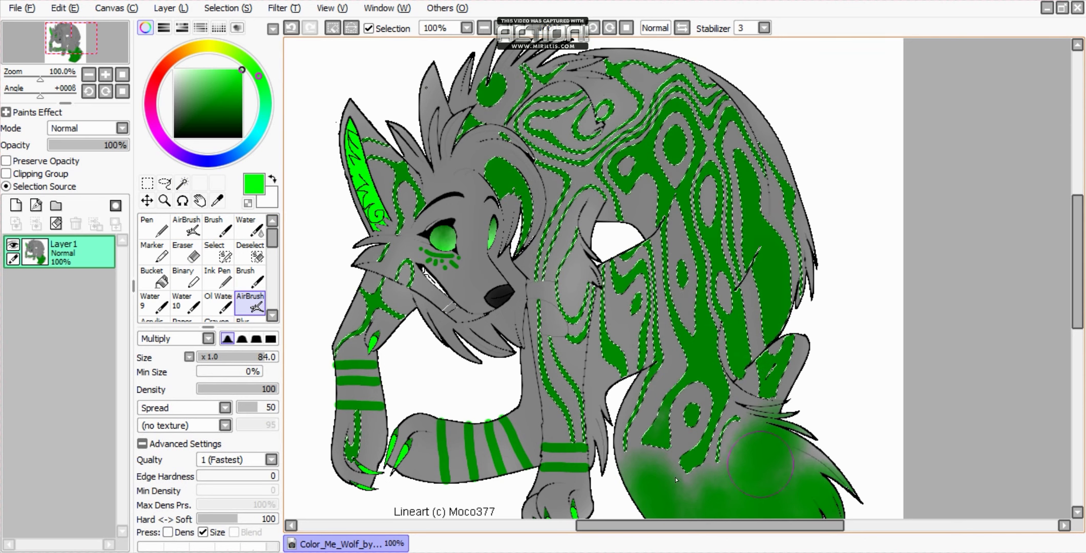
left_click(224, 8)
left_click(235, 23)
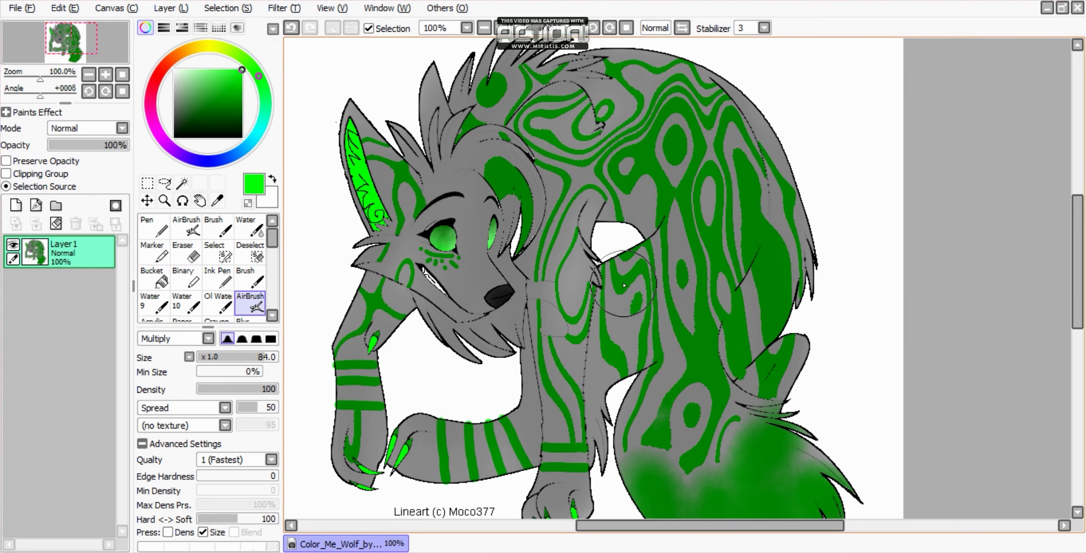
- Restore the patch selection, add missed spots on the jaw and near foreleg, airbrush them green, and deselect everything
key("ctrl+z")
mouse_move(586, 272)
left_mouse_down()
mouse_move(564, 262)
mouse_move(578, 285)
mouse_move(553, 307)
left_mouse_up()
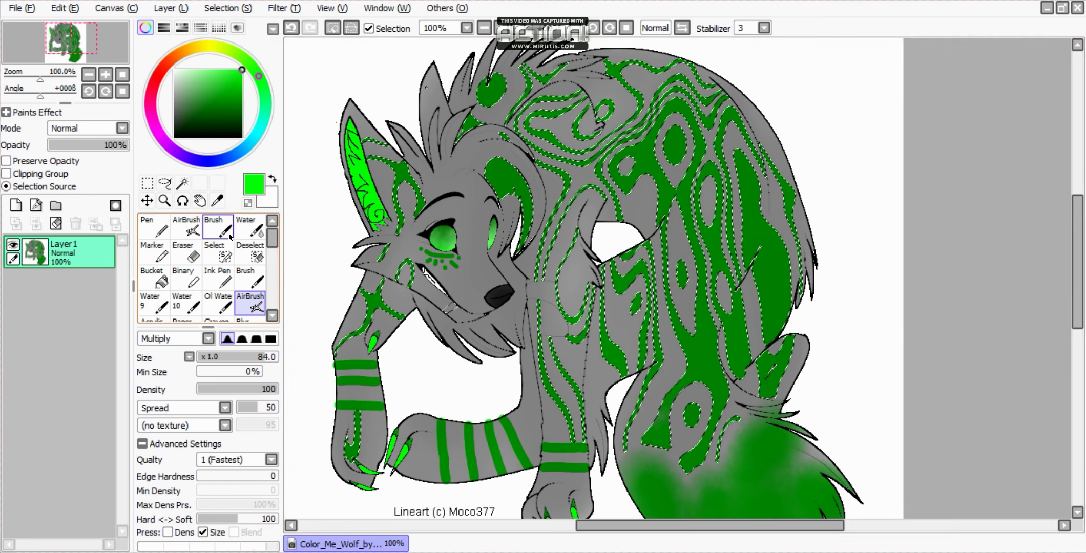
left_click(182, 183)
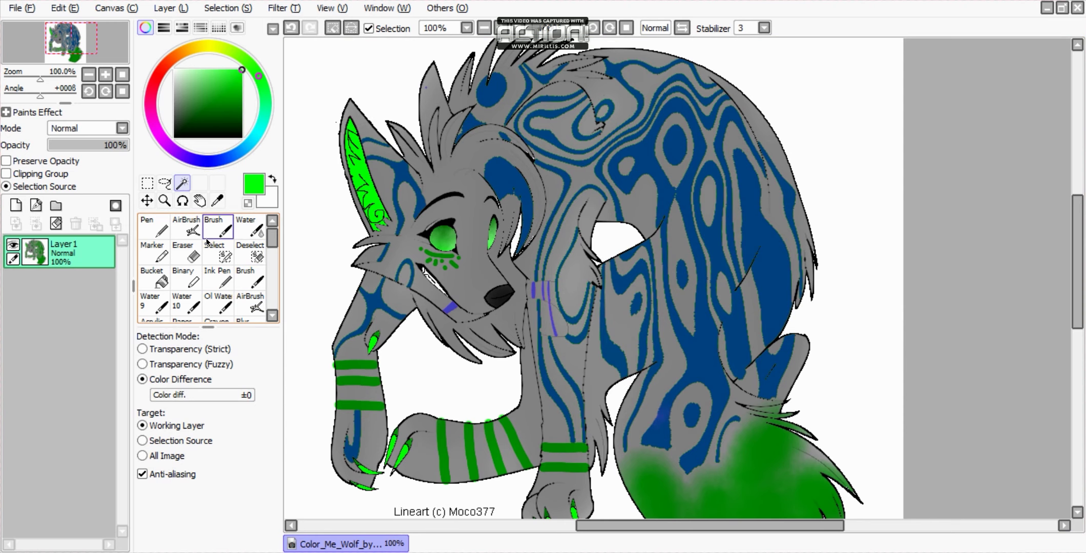
left_click(250, 303)
left_click(227, 8)
left_click(225, 25)
scroll(595, 210, "down", 2)
scroll(587, 253, "down", 2)
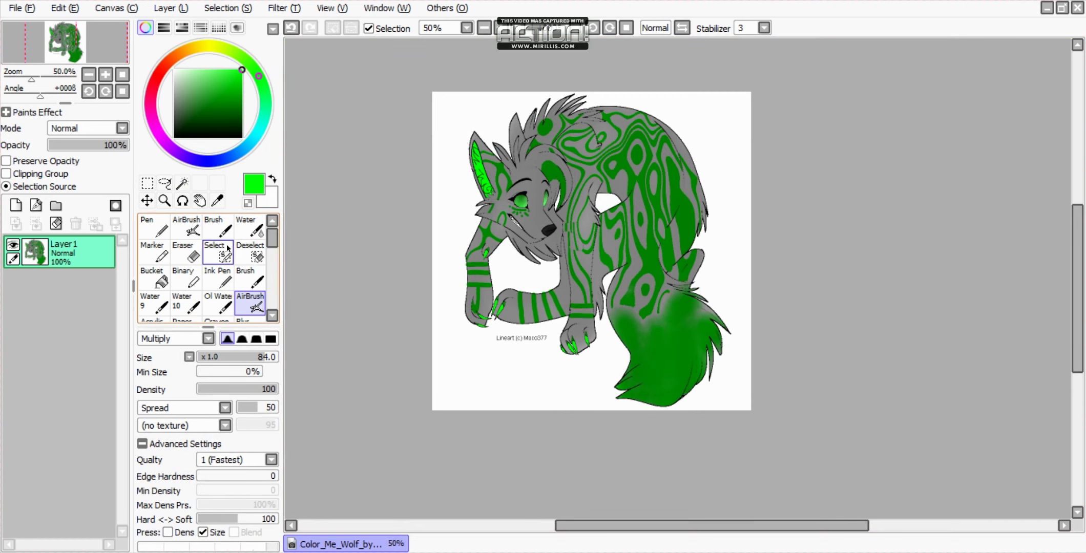
- Paint a dark red streak down from the corner of the mouth with the Multiply airbrush at size 4
left_click(160, 70)
left_click(242, 96)
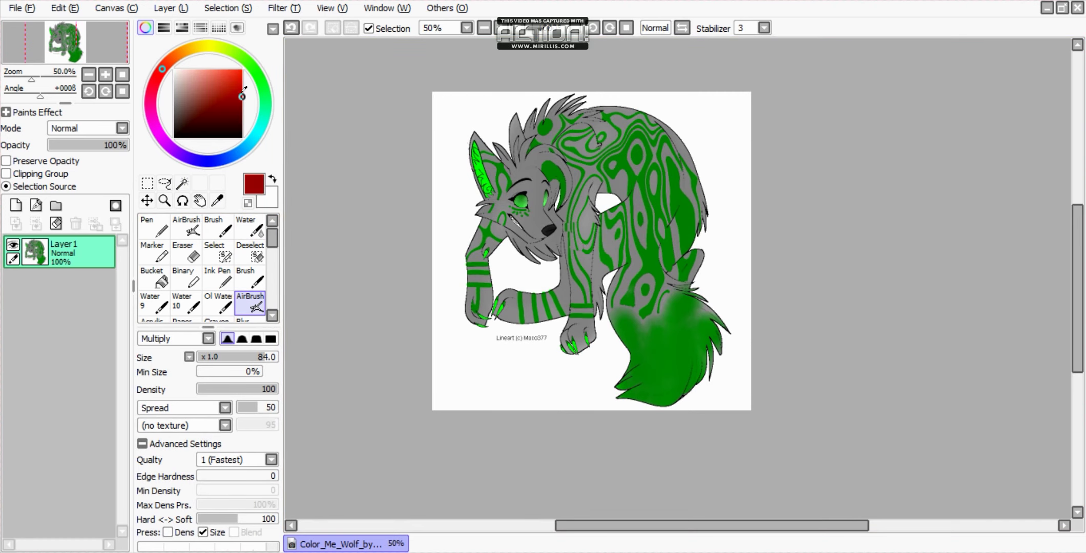
scroll(500, 215, "up", 8)
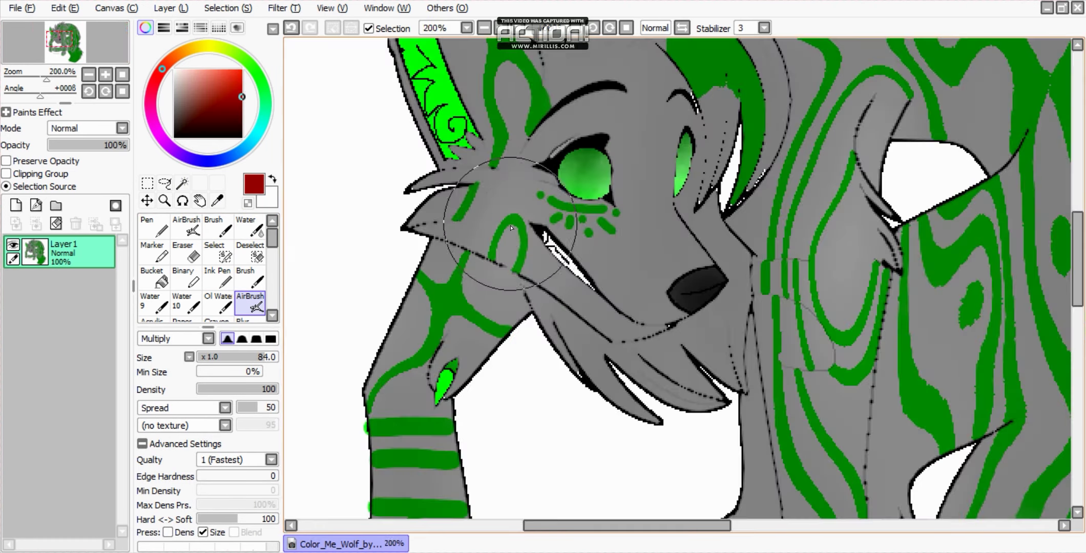
left_click(247, 293)
left_click_drag(228, 356, 199, 362)
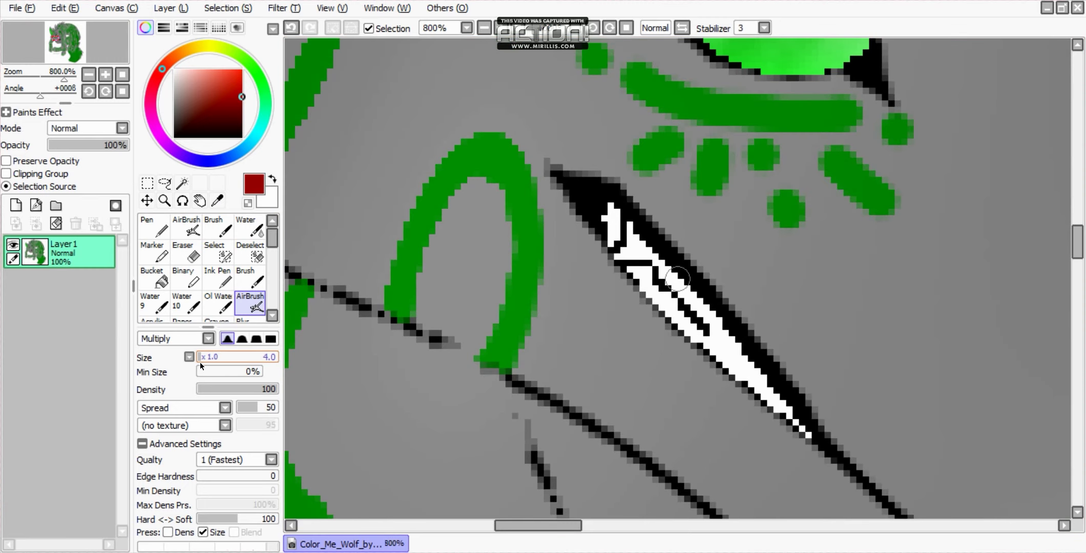
left_click_drag(553, 177, 535, 361)
mouse_move(569, 204)
left_mouse_down()
mouse_move(573, 254)
mouse_move(561, 279)
left_mouse_up()
scroll(639, 295, "down", 8)
scroll(639, 295, "down", 1)
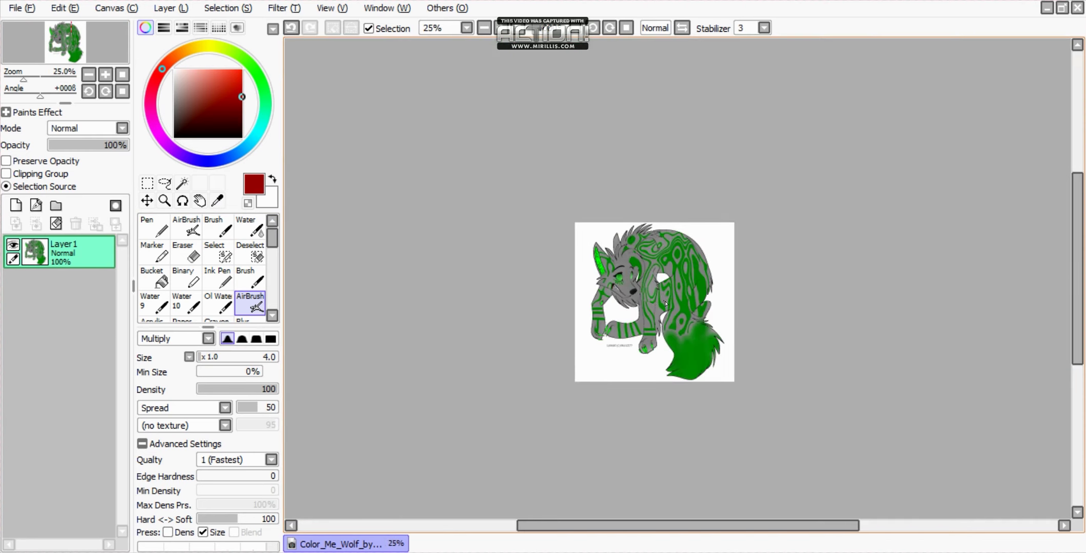
- Select the white background around the wolf and the gap between foreleg and belly with the Magic Wand
scroll(701, 314, "up", 1)
scroll(673, 298, "up", 2)
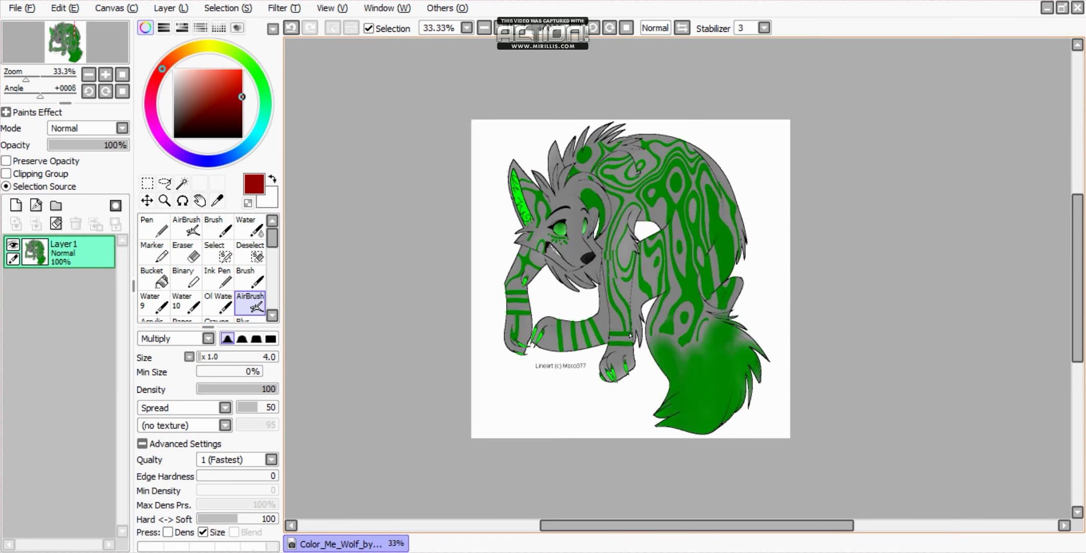
left_click_drag(1077, 259, 1077, 249)
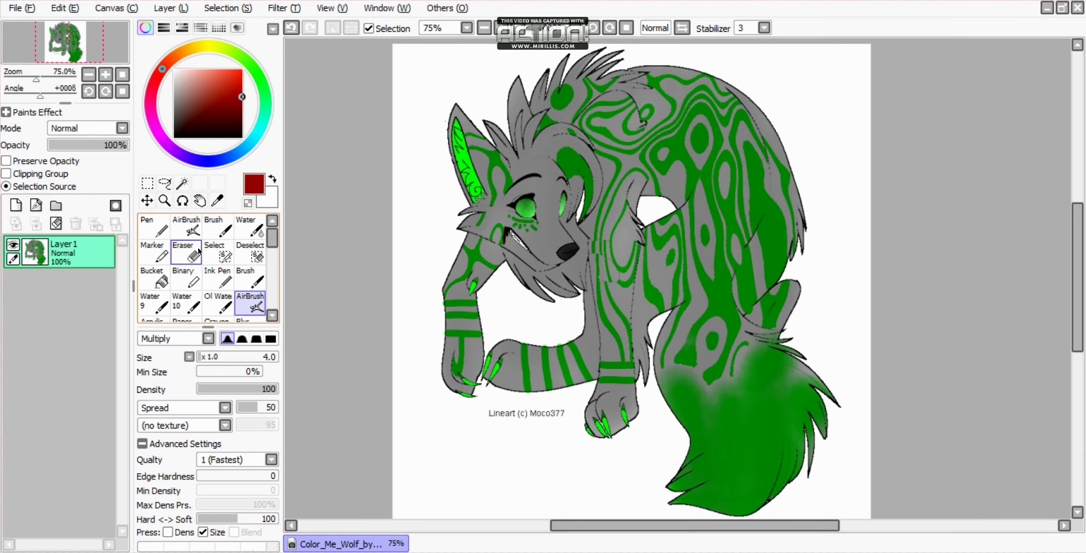
left_click(182, 183)
left_click(453, 463)
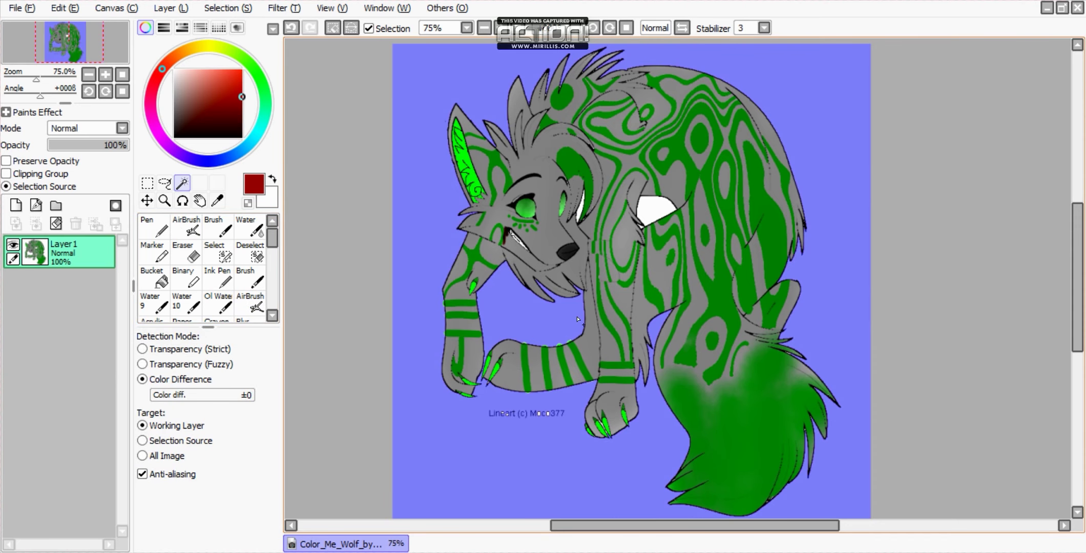
left_click(664, 214)
scroll(583, 217, "up", 3)
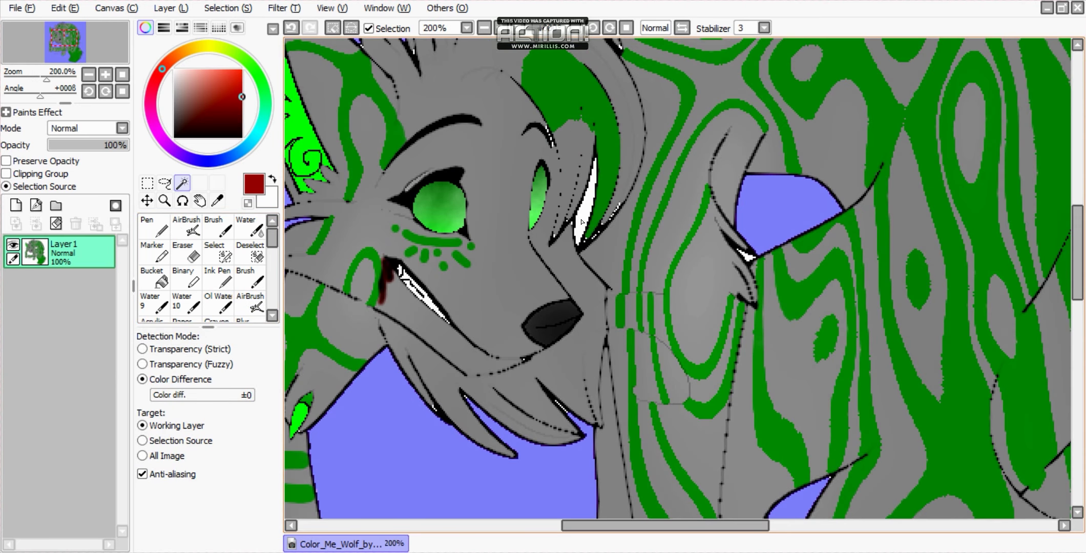
scroll(582, 221, "down", 5)
scroll(683, 288, "up", 1)
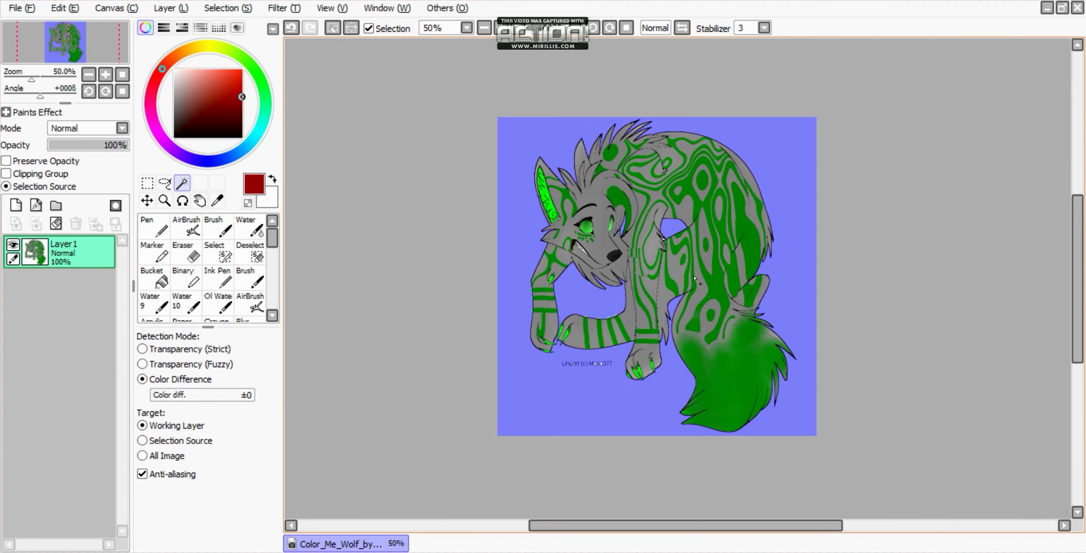
- Airbrush a dark green border along all canvas edges in Multiply mode at size 100
left_click(260, 79)
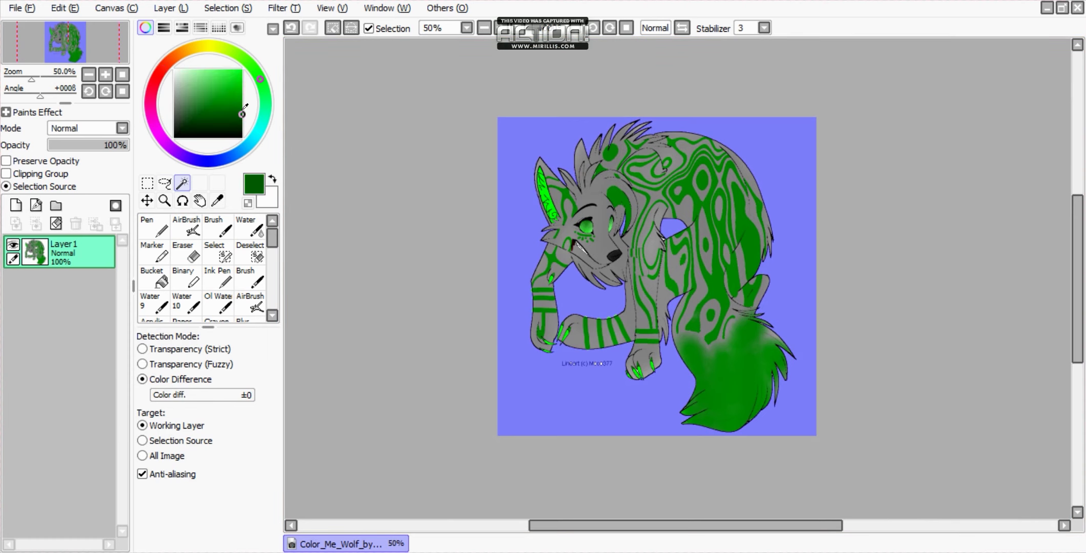
left_click(259, 314)
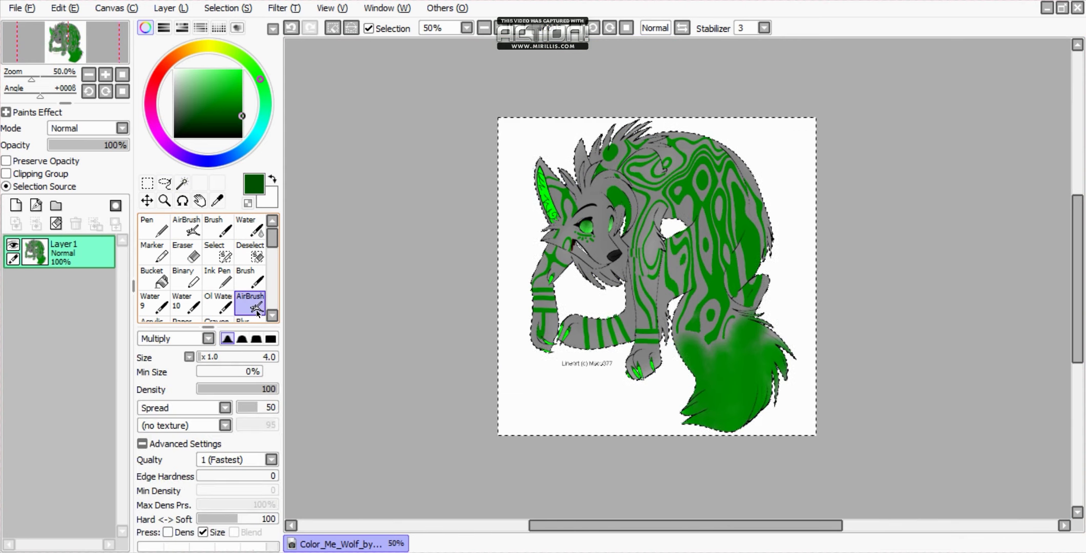
mouse_move(498, 409)
left_mouse_down()
mouse_move(541, 454)
mouse_move(507, 420)
mouse_move(487, 325)
mouse_move(513, 121)
mouse_move(615, 102)
mouse_move(805, 119)
mouse_move(812, 154)
mouse_move(797, 260)
mouse_move(809, 422)
mouse_move(716, 439)
mouse_move(524, 436)
left_mouse_up()
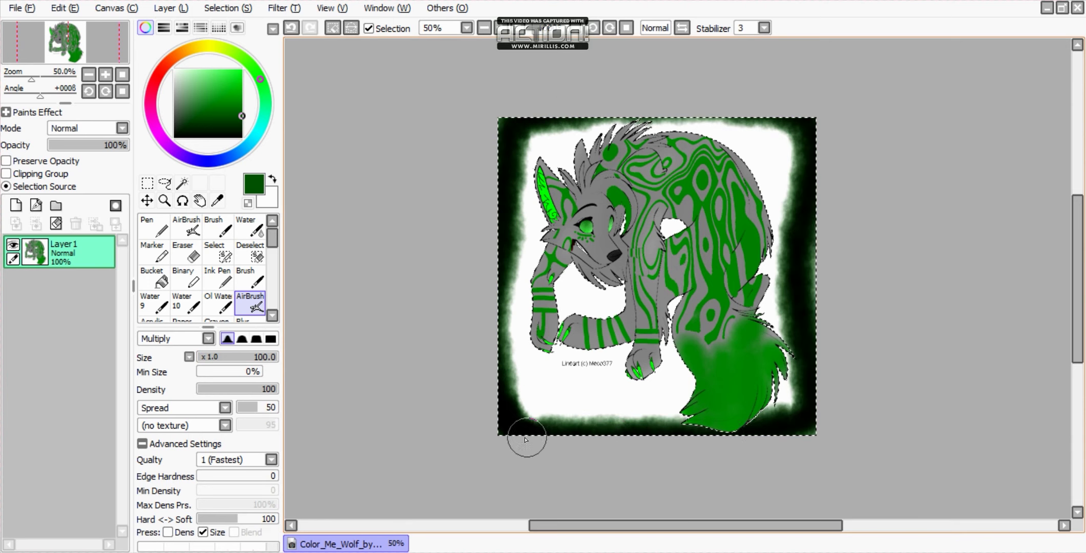
- Fill the remaining selected background with dark green using the Normal airbrush at size 100, and clear the selection
left_click(186, 226)
mouse_move(583, 179)
left_mouse_down()
mouse_move(560, 238)
mouse_move(550, 186)
mouse_move(533, 200)
mouse_move(545, 272)
mouse_move(504, 266)
mouse_move(512, 372)
mouse_move(533, 277)
mouse_move(567, 474)
mouse_move(576, 222)
mouse_move(567, 139)
mouse_move(575, 215)
mouse_move(577, 149)
mouse_move(601, 210)
mouse_move(611, 434)
mouse_move(583, 412)
mouse_move(648, 503)
mouse_move(647, 461)
mouse_move(661, 487)
mouse_move(690, 434)
mouse_move(655, 214)
mouse_move(690, 184)
mouse_move(630, 155)
mouse_move(587, 254)
mouse_move(640, 300)
mouse_move(642, 270)
mouse_move(713, 214)
mouse_move(762, 141)
mouse_move(805, 127)
mouse_move(790, 363)
mouse_move(750, 308)
mouse_move(765, 325)
mouse_move(793, 145)
mouse_move(723, 189)
mouse_move(700, 174)
mouse_move(781, 376)
mouse_move(777, 319)
mouse_move(751, 363)
left_mouse_up()
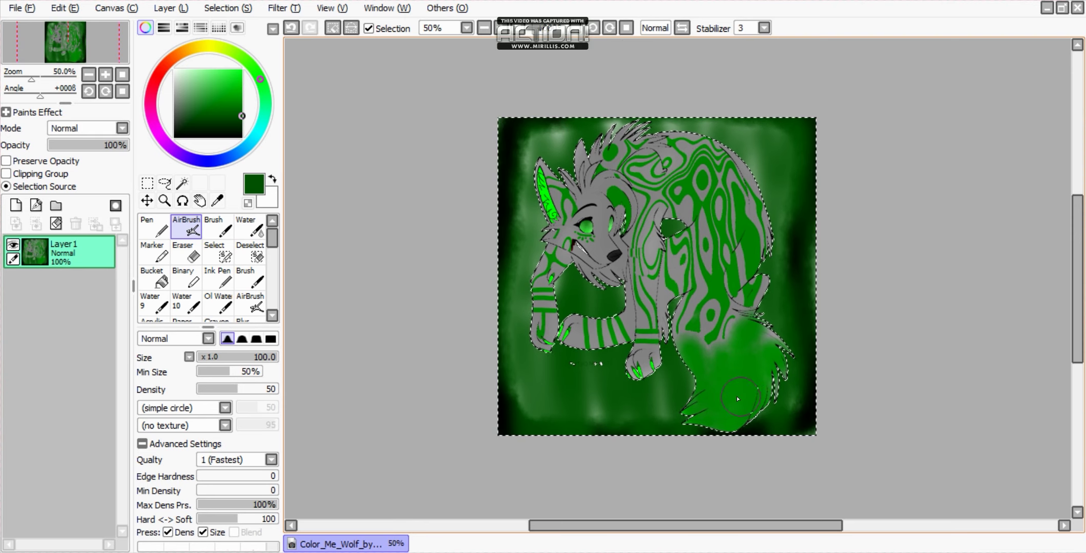
left_click_drag(751, 528, 756, 528)
left_click(228, 7)
left_click(240, 24)
left_click_drag(1082, 286, 1082, 283)
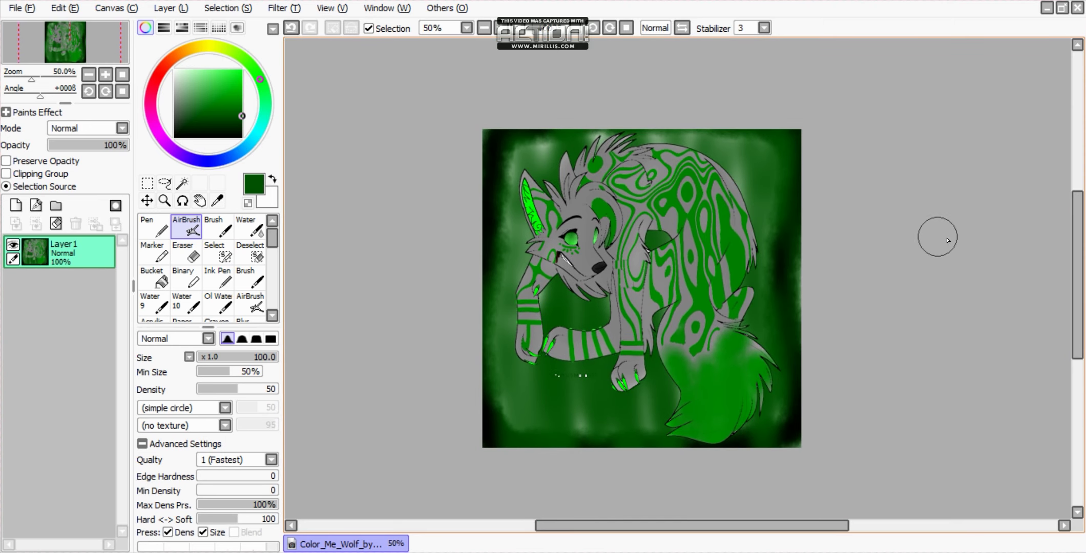
left_click_drag(1083, 238, 1078, 244)
scroll(664, 226, "up", 1)
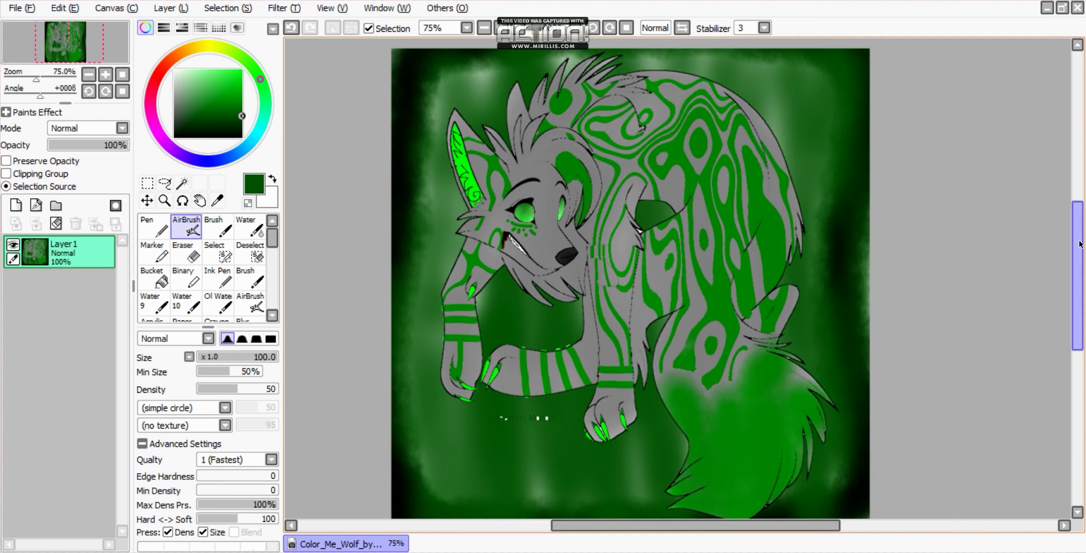